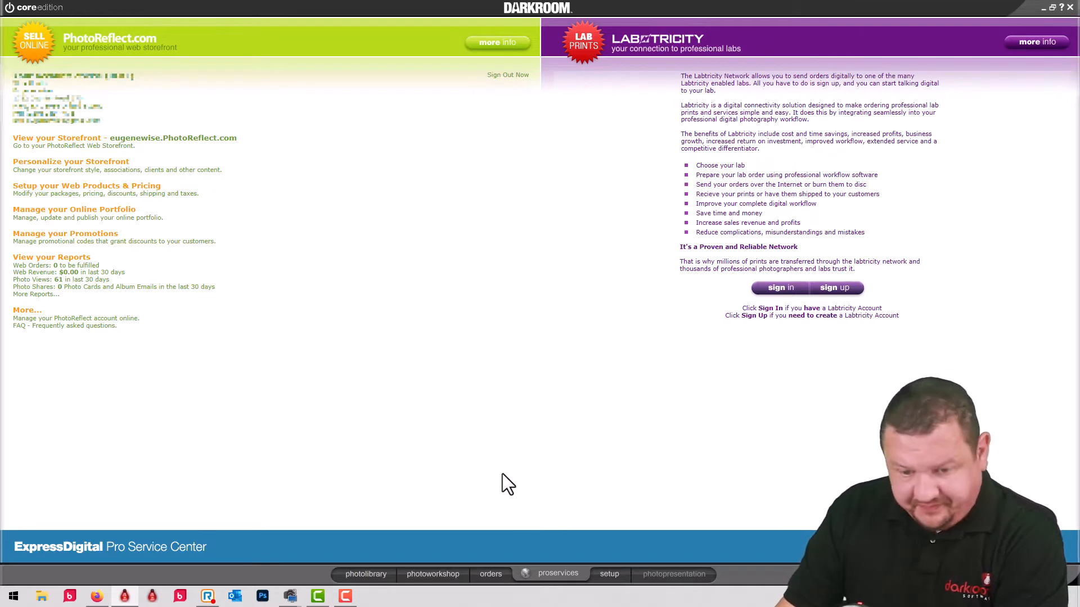
# Open the setup area and review the 4x6 and 8x10 packages in the Portraits Online package group.
pyautogui.click(612, 576)
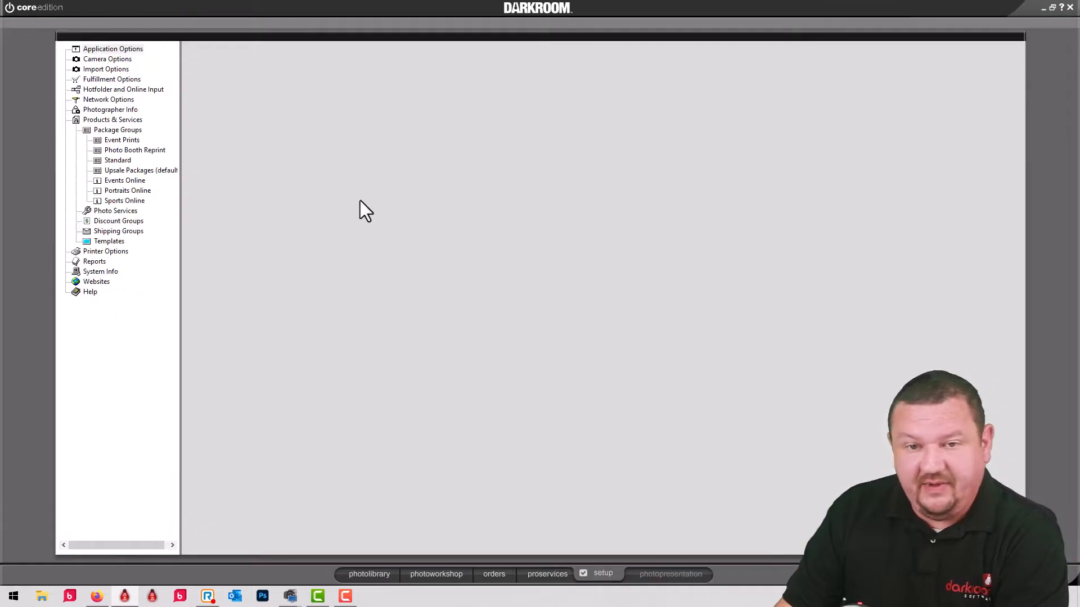
pyautogui.click(110, 181)
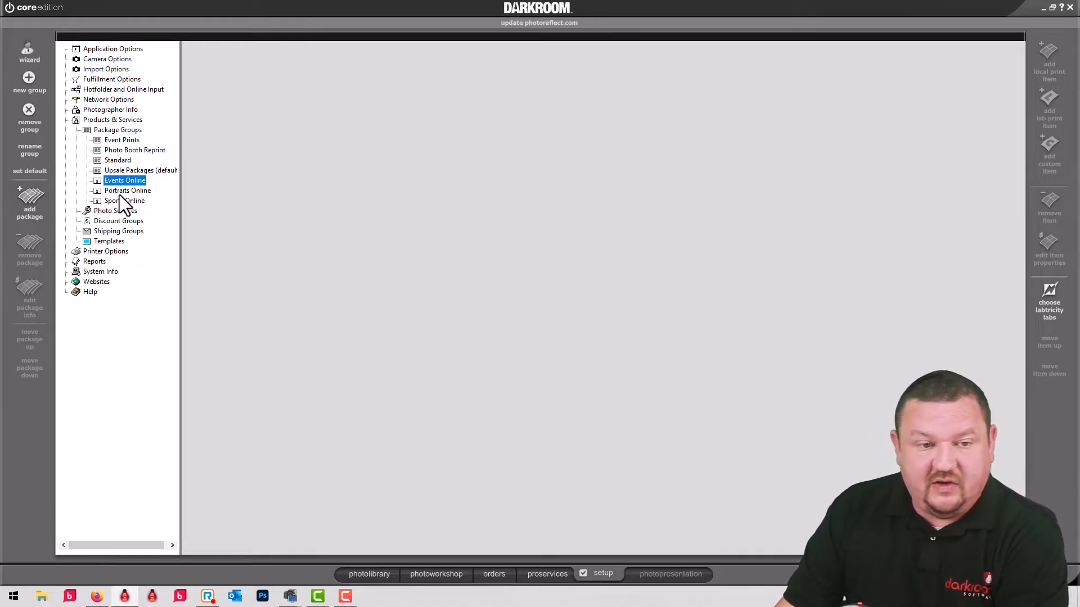
pyautogui.click(121, 190)
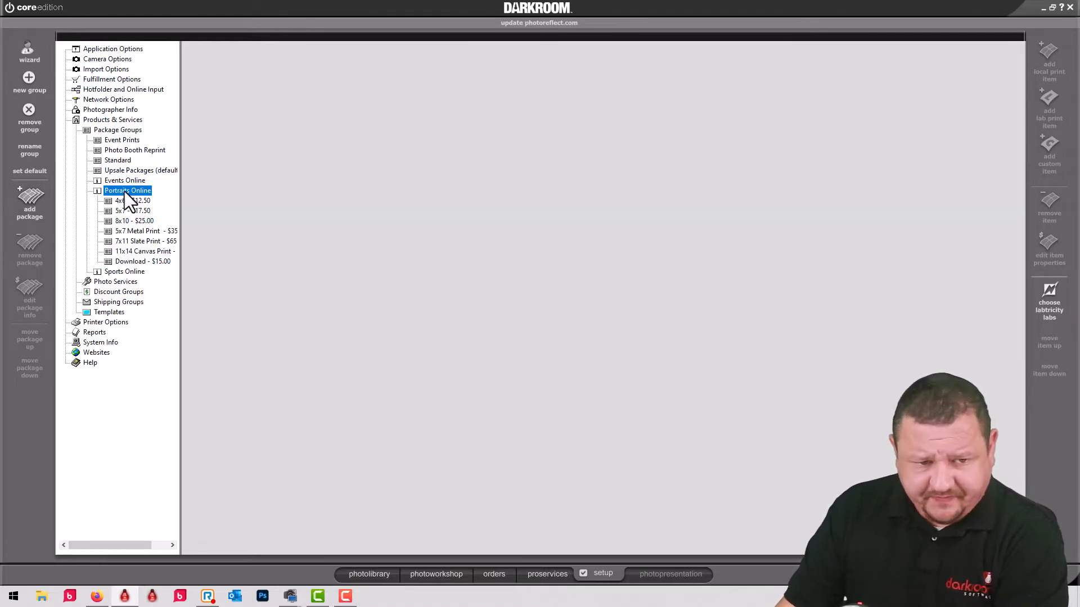
pyautogui.click(122, 201)
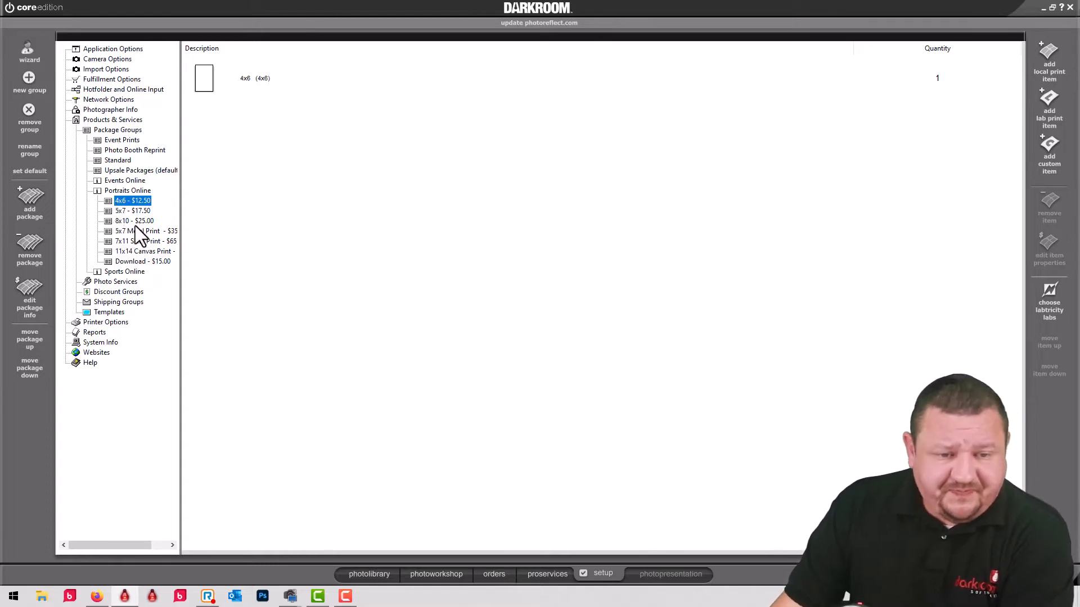
pyautogui.click(132, 220)
pyautogui.click(126, 201)
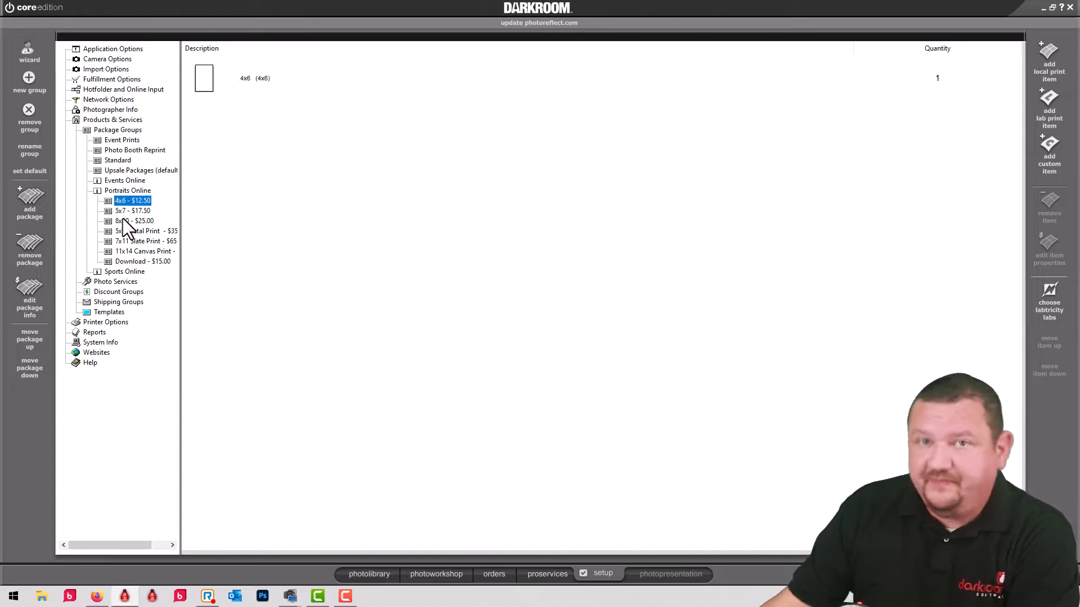
# Rename the 5x7 Metal Print package in Portraits Online as 8x10 Metal Print and set its price to $49.
pyautogui.click(127, 232)
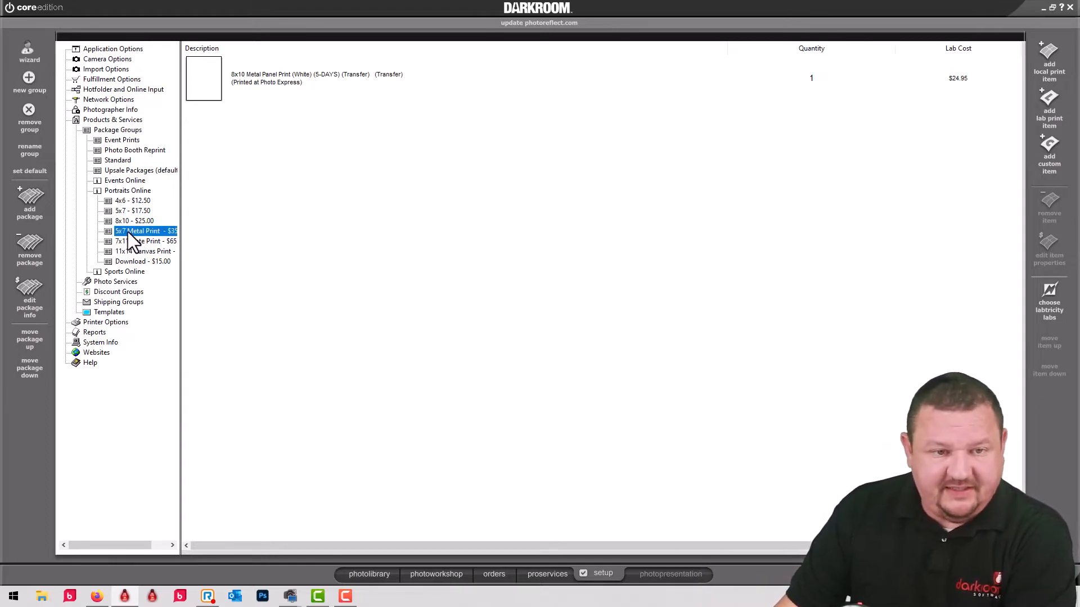
pyautogui.doubleClick(127, 232)
pyautogui.doubleClick(511, 259)
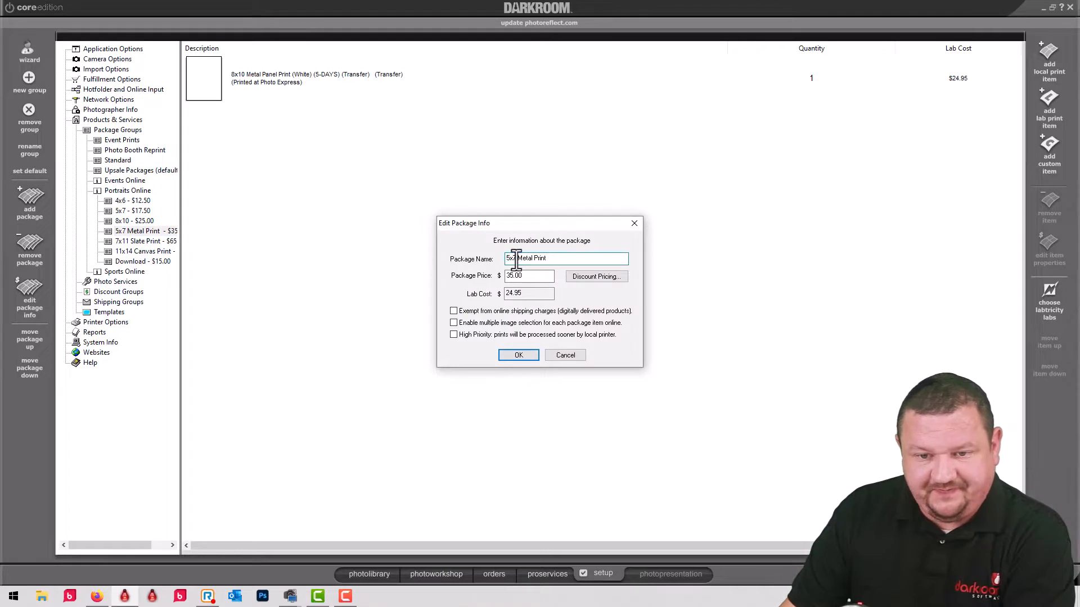
pyautogui.write('8x10')
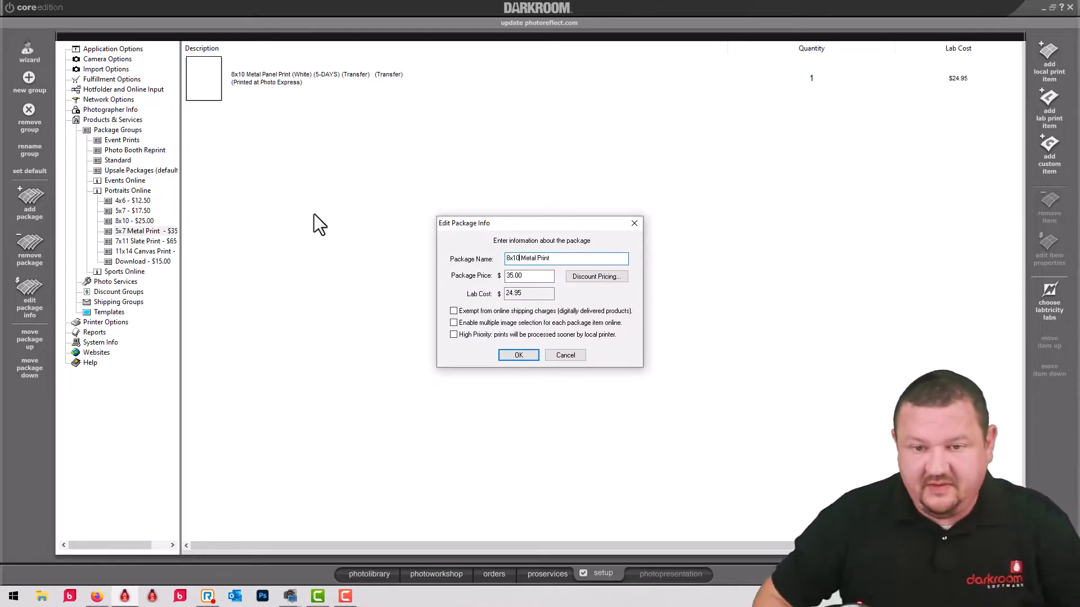
pyautogui.doubleClick(537, 276)
pyautogui.write('498')
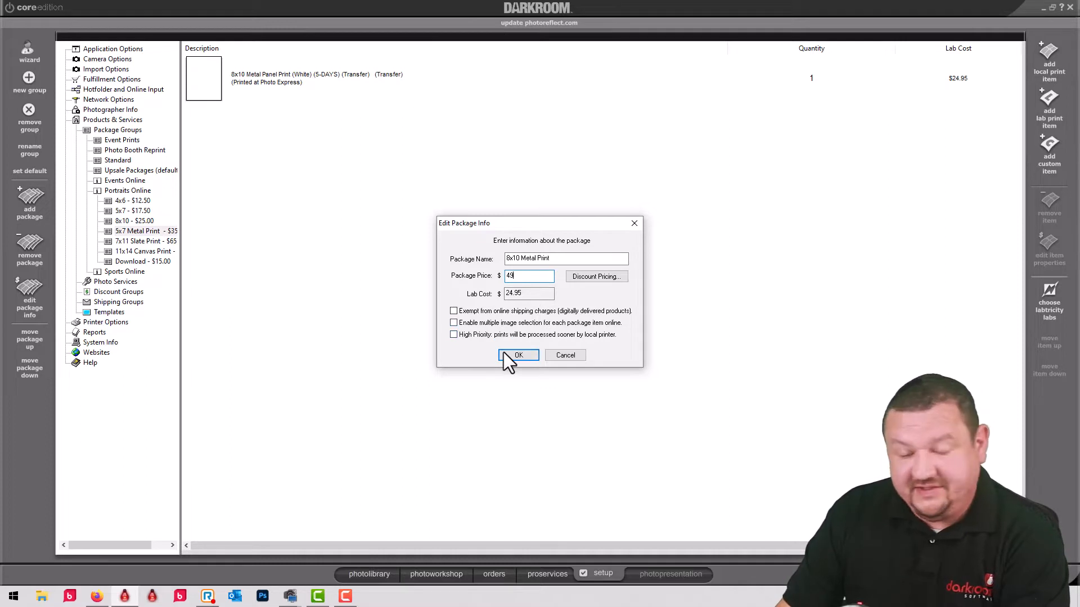
pyautogui.click(521, 355)
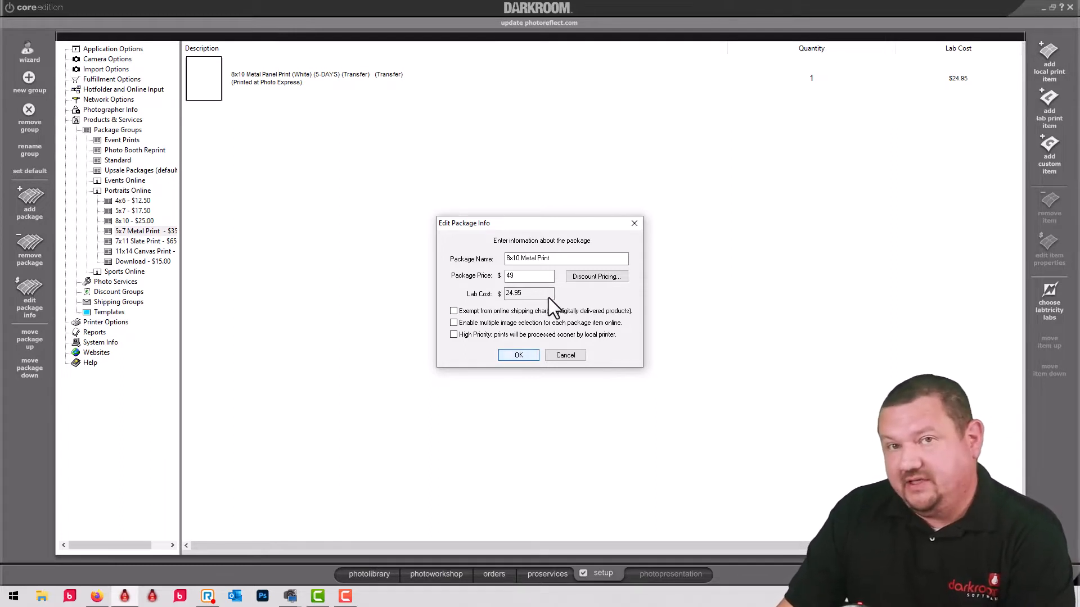
pyautogui.click(528, 355)
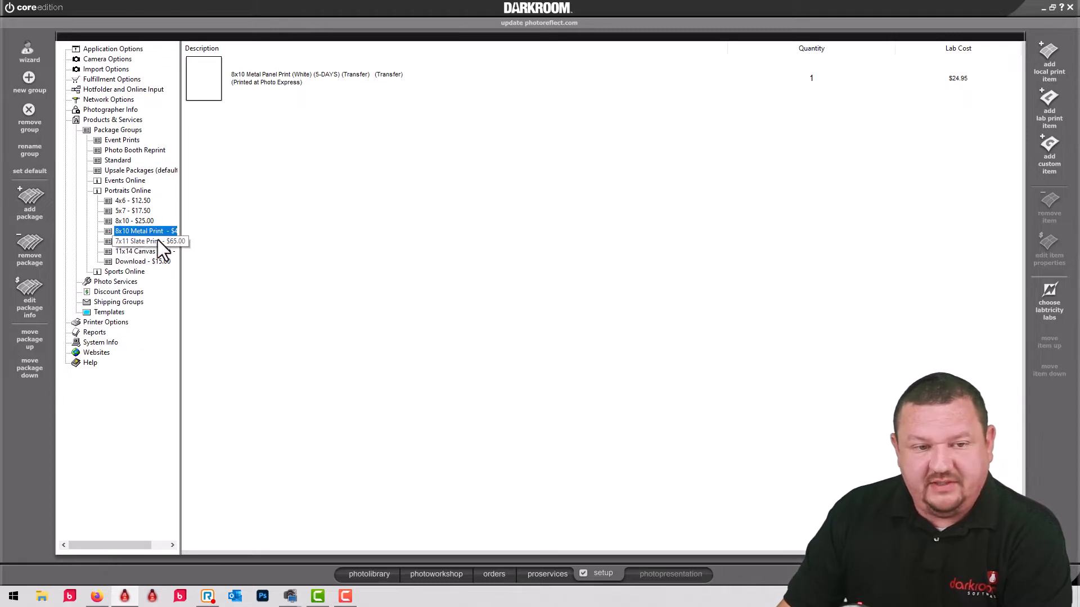
# Move the 7x11 Slate Print package above the 8x10 Metal Print, and check the canvas and download packages and the Sports Online group.
pyautogui.click(144, 240)
pyautogui.click(29, 339)
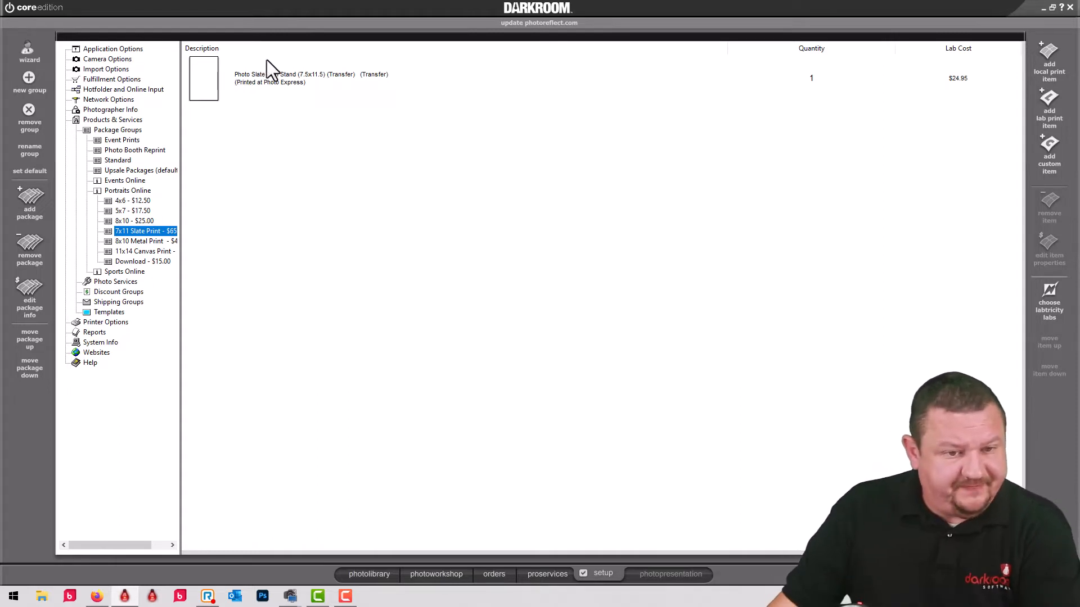
pyautogui.click(150, 252)
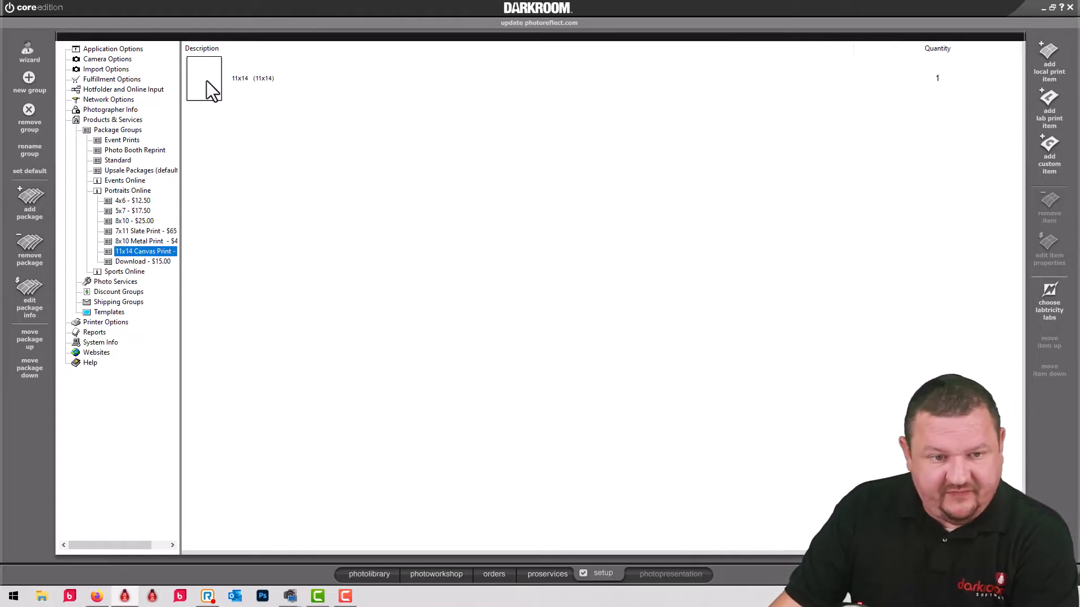
pyautogui.click(140, 262)
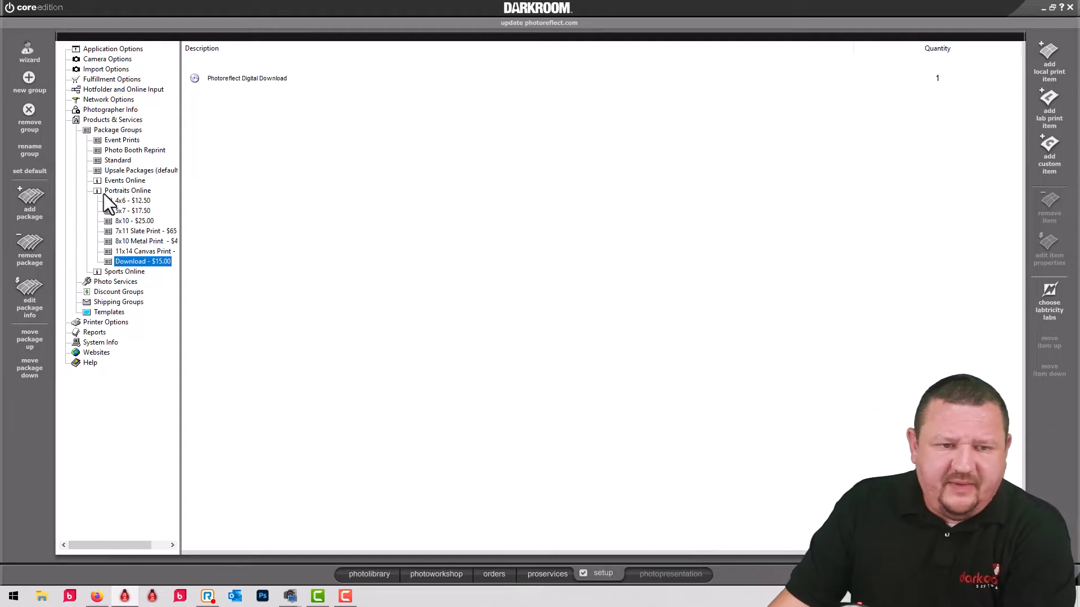
pyautogui.click(125, 271)
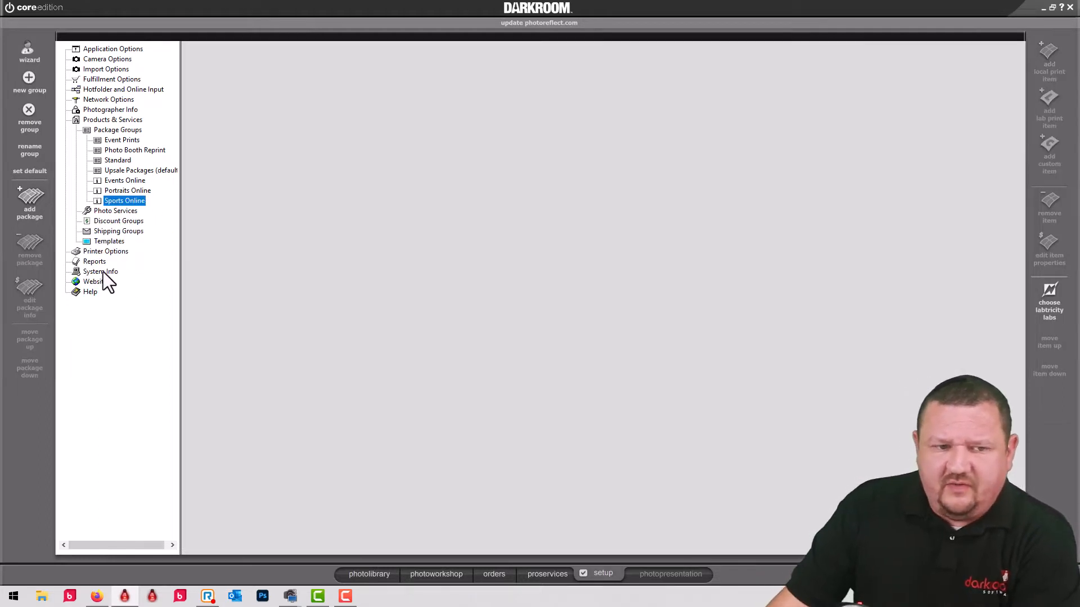
pyautogui.click(122, 190)
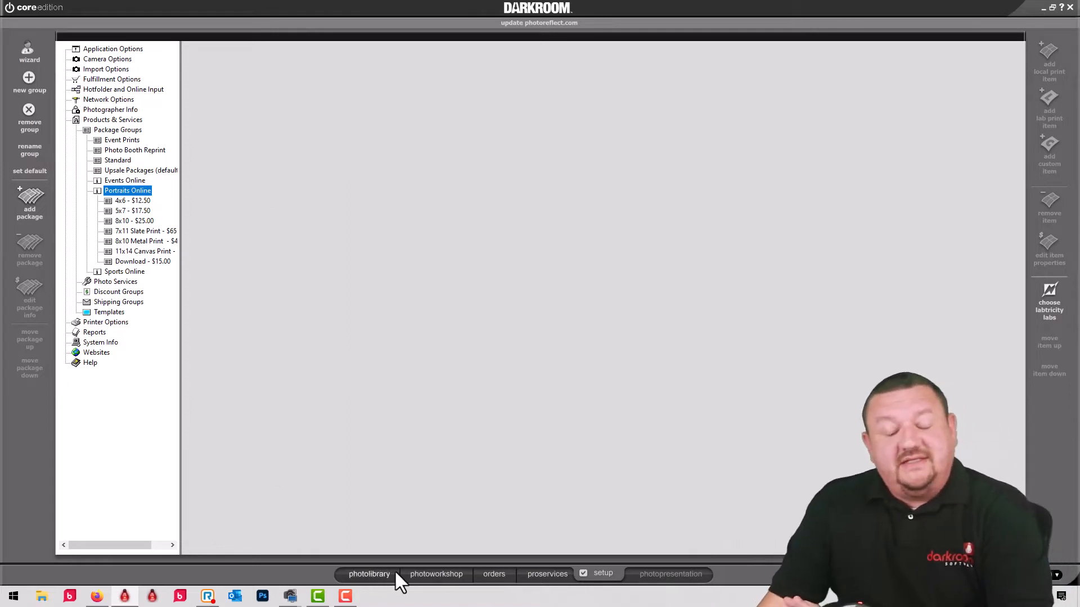
# Complete the catalog wizard for the second catalog under Portrait with the Portraits Online package group, default shipping, no discount, no watermark and no security.
pyautogui.click(377, 574)
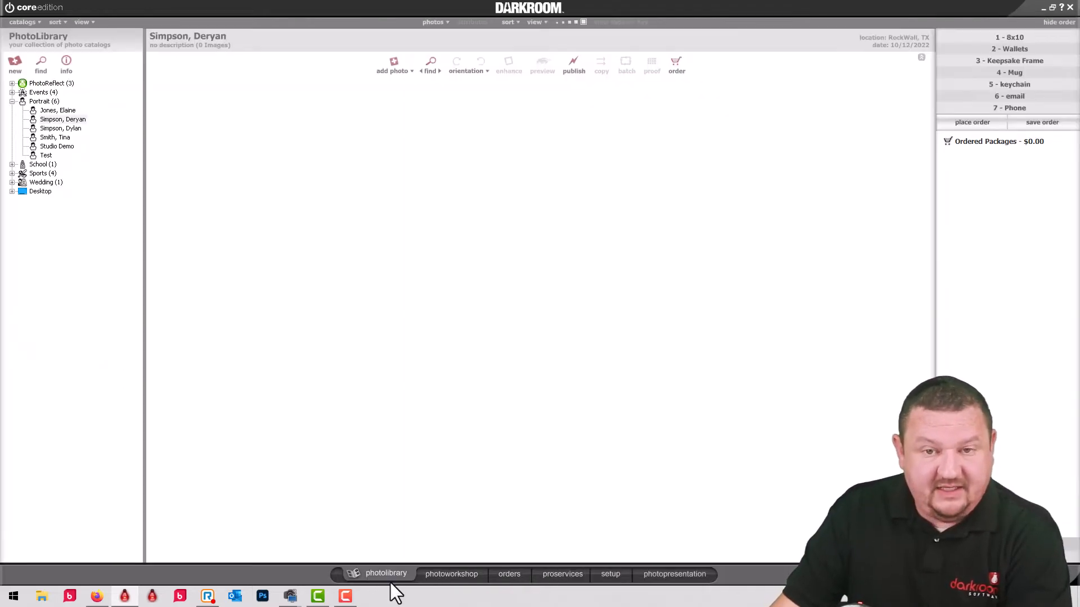
pyautogui.click(49, 121)
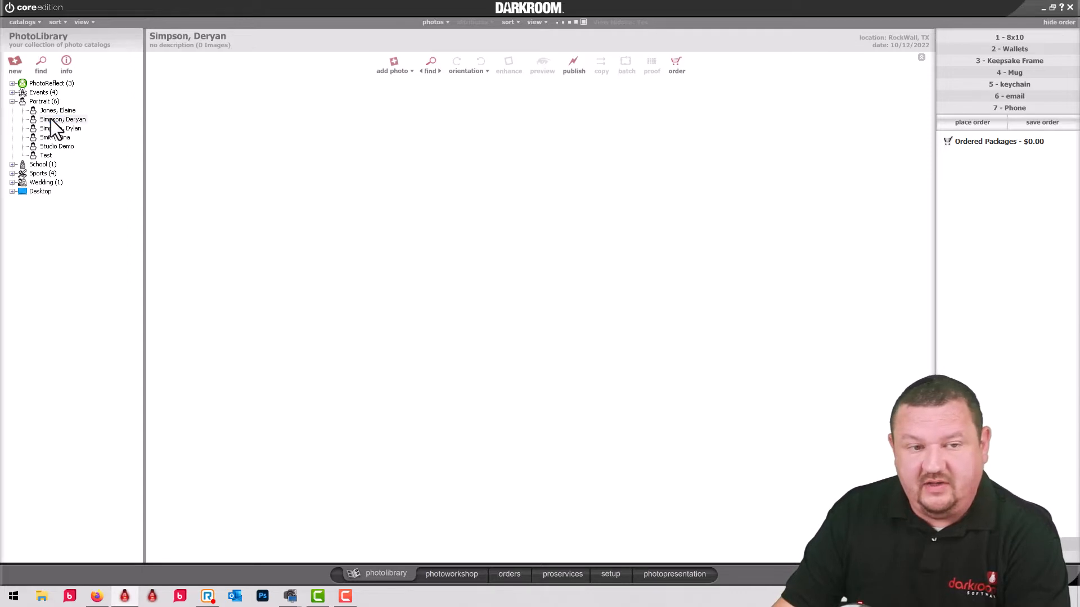
pyautogui.doubleClick(51, 119)
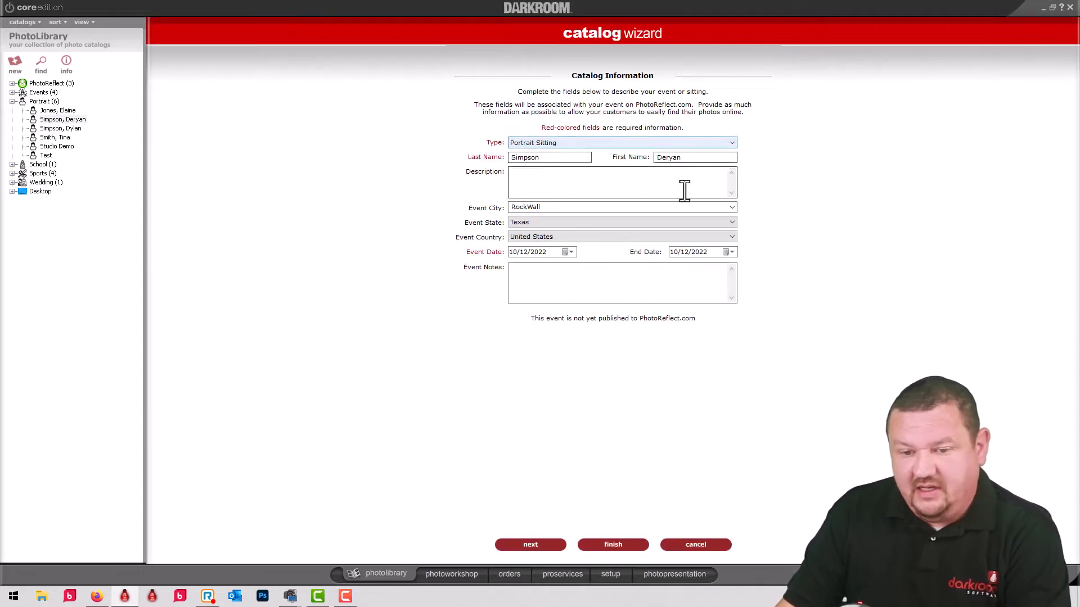
pyautogui.click(533, 546)
pyautogui.click(578, 543)
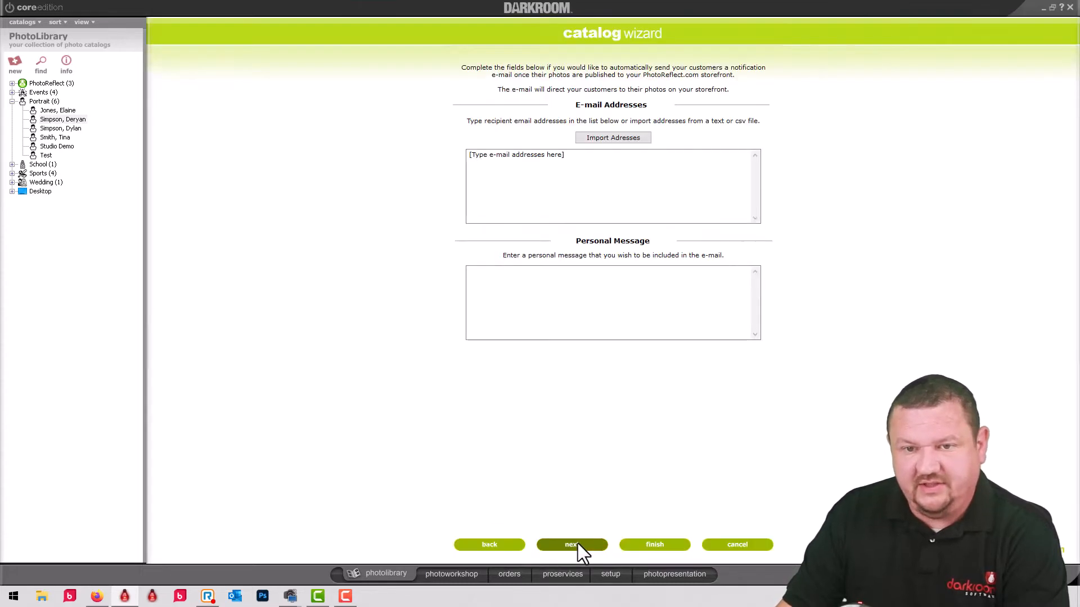
pyautogui.click(578, 544)
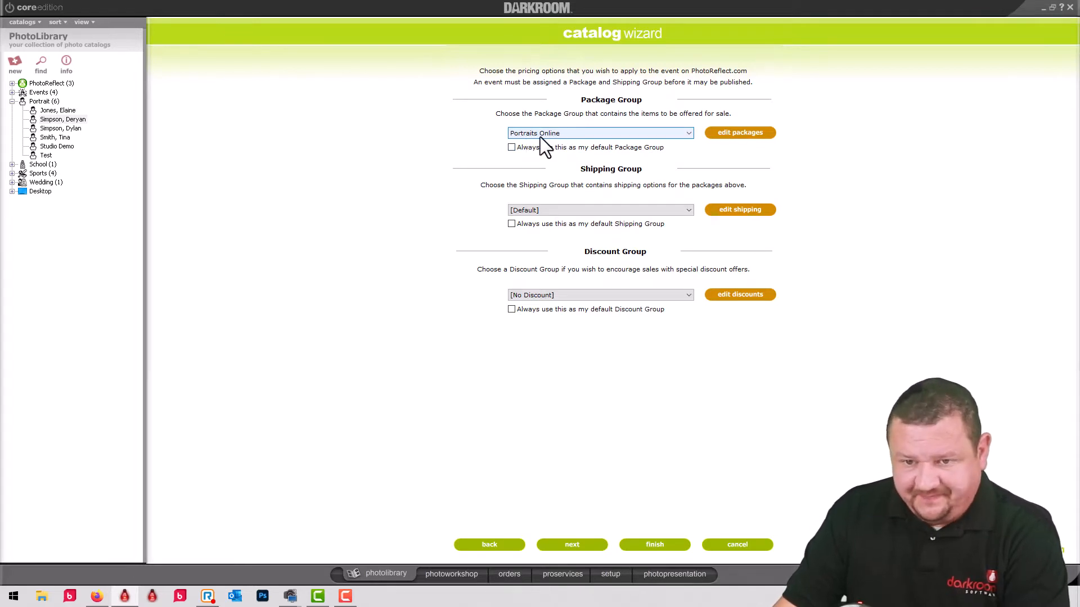
pyautogui.click(585, 545)
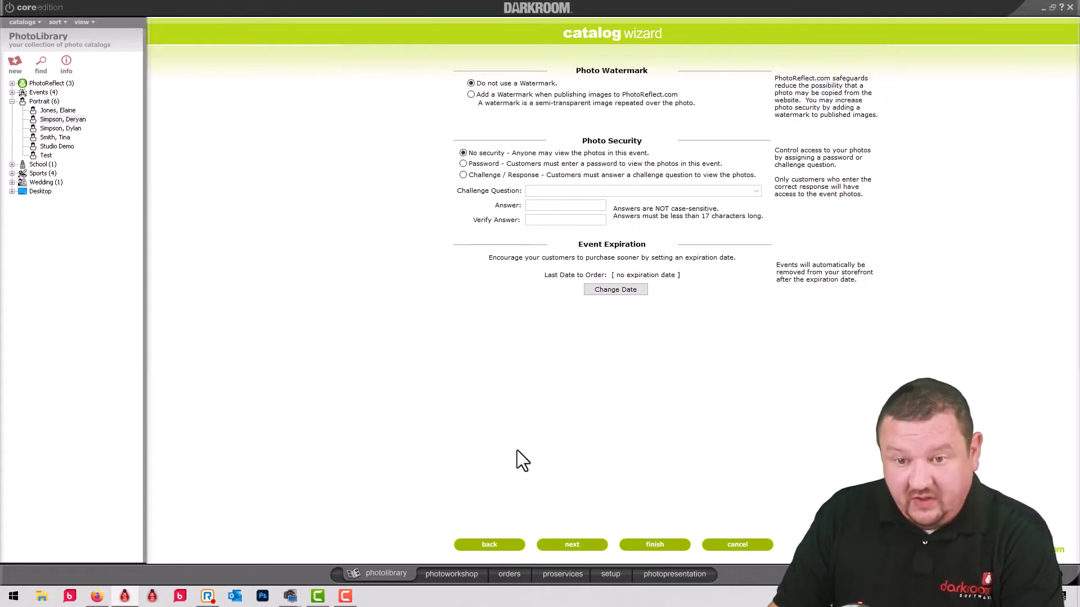
pyautogui.click(663, 545)
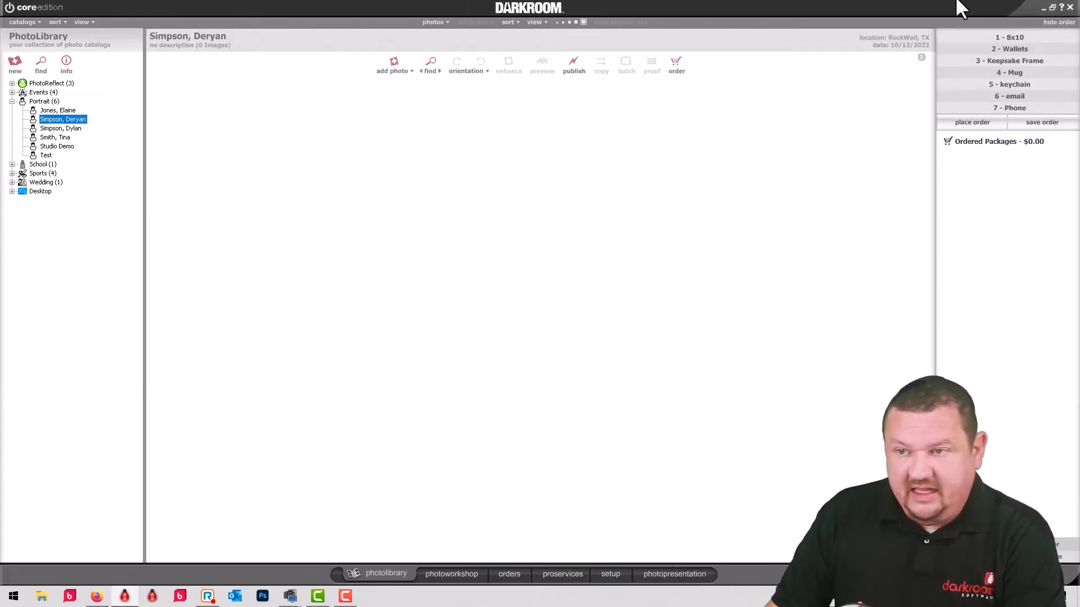
# Add all the photos from the desktop photo folder to the second Portrait catalog, and maximize the photo library again.
pyautogui.click(1052, 7)
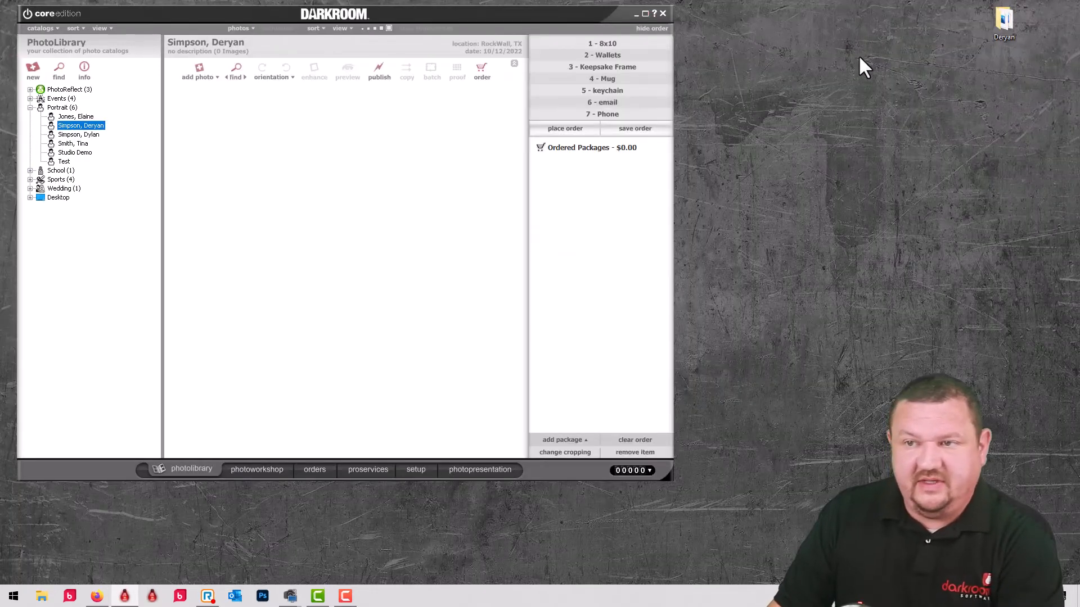
pyautogui.doubleClick(1003, 22)
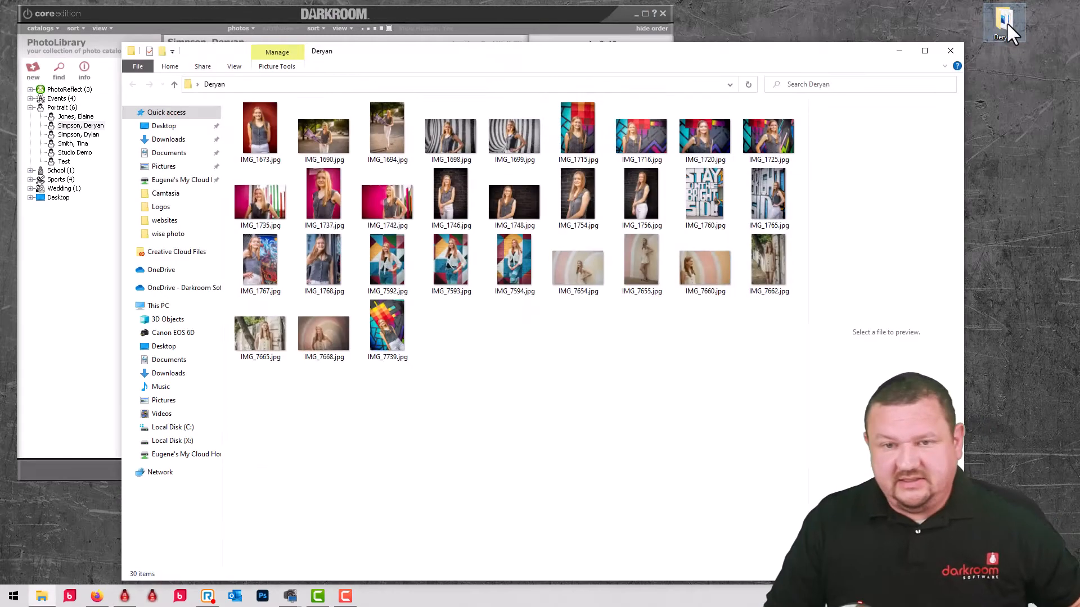
pyautogui.moveTo(788, 366); pyautogui.dragTo(159, 141)
pyautogui.moveTo(365, 50); pyautogui.dragTo(756, 78)
pyautogui.moveTo(636, 152); pyautogui.dragTo(260, 194)
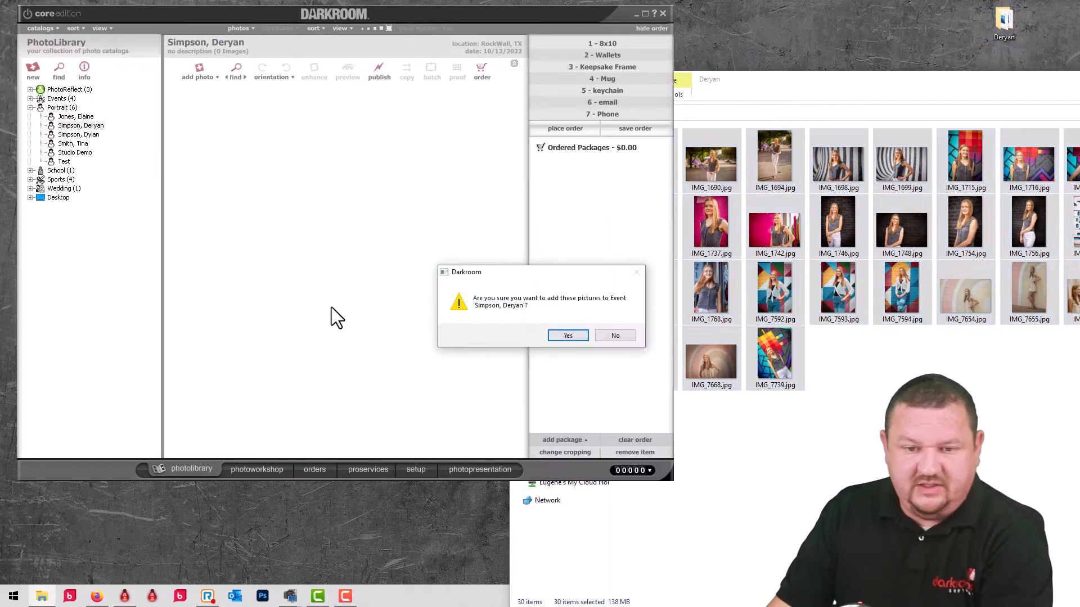
pyautogui.click(563, 337)
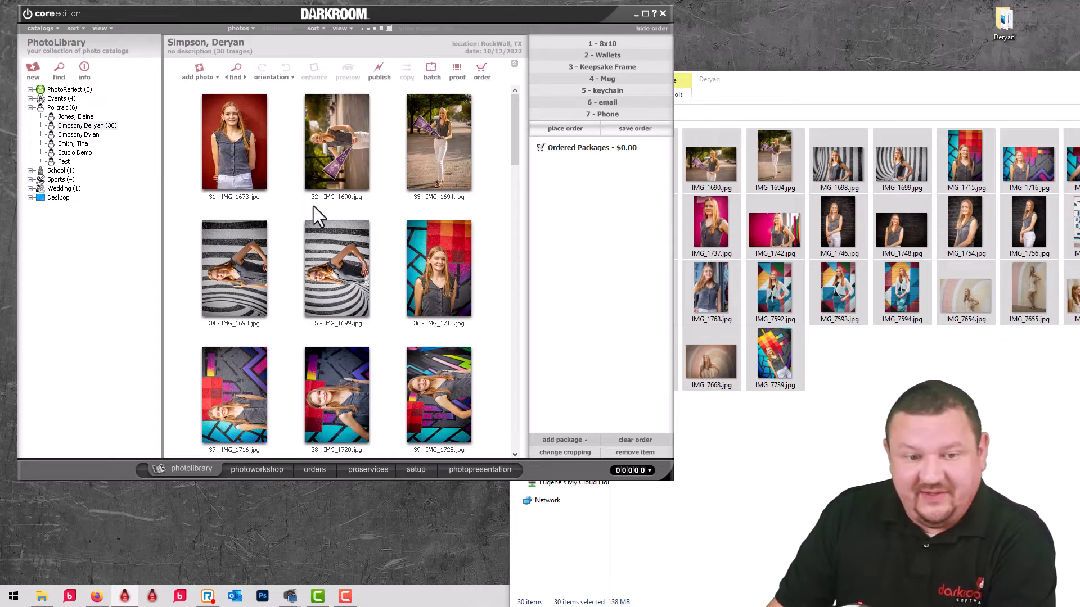
pyautogui.click(645, 13)
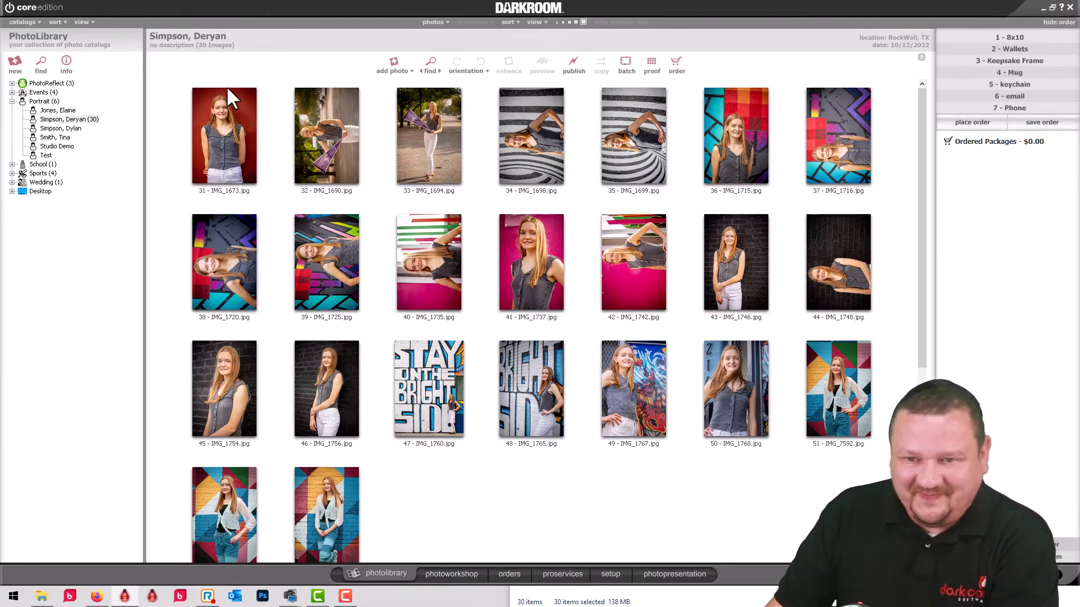
# Rotate photos IMG_1698, IMG_1699, IMG_1720, IMG_1725, IMG_1735, IMG_1748, IMG_7654, IMG_7660 and IMG_7665 clockwise so they stand upright.
pyautogui.click(550, 141)
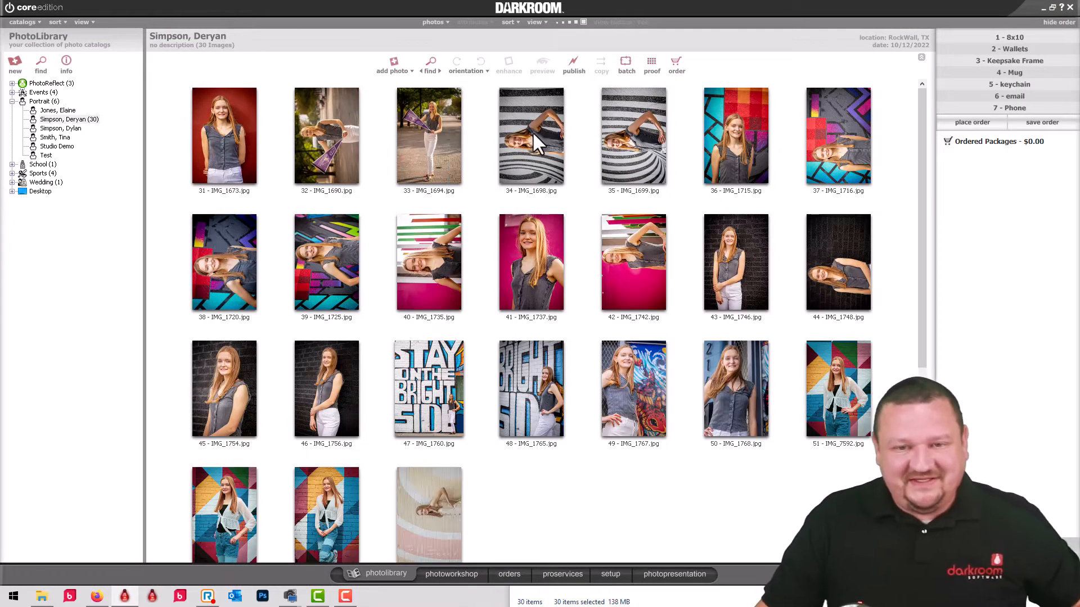
pyautogui.keyDown('ctrl'); pyautogui.click(622, 143); pyautogui.keyUp('ctrl')
pyautogui.keyDown('ctrl'); pyautogui.click(838, 248); pyautogui.keyUp('ctrl')
pyautogui.keyDown('ctrl'); pyautogui.click(356, 274); pyautogui.keyUp('ctrl')
pyautogui.keyDown('ctrl'); pyautogui.click(388, 264); pyautogui.keyUp('ctrl')
pyautogui.keyDown('ctrl'); pyautogui.click(244, 251); pyautogui.keyUp('ctrl')
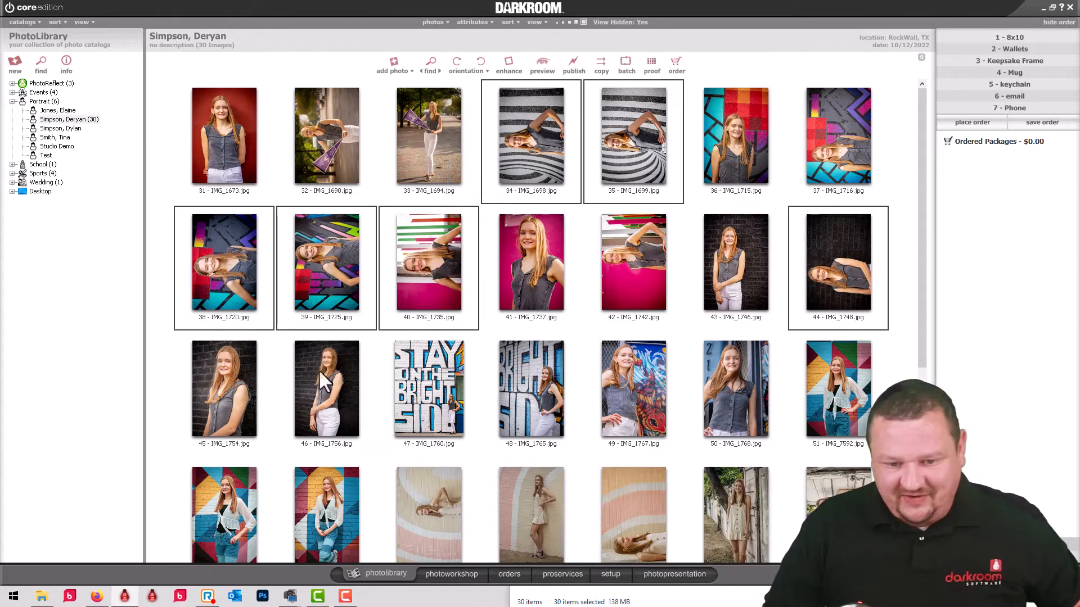
pyautogui.keyDown('ctrl'); pyautogui.click(426, 499); pyautogui.keyUp('ctrl')
pyautogui.scroll(-1, 506, 501)
pyautogui.keyDown('ctrl'); pyautogui.click(641, 400); pyautogui.keyUp('ctrl')
pyautogui.keyDown('ctrl'); pyautogui.click(839, 389); pyautogui.keyUp('ctrl')
pyautogui.click(458, 62)
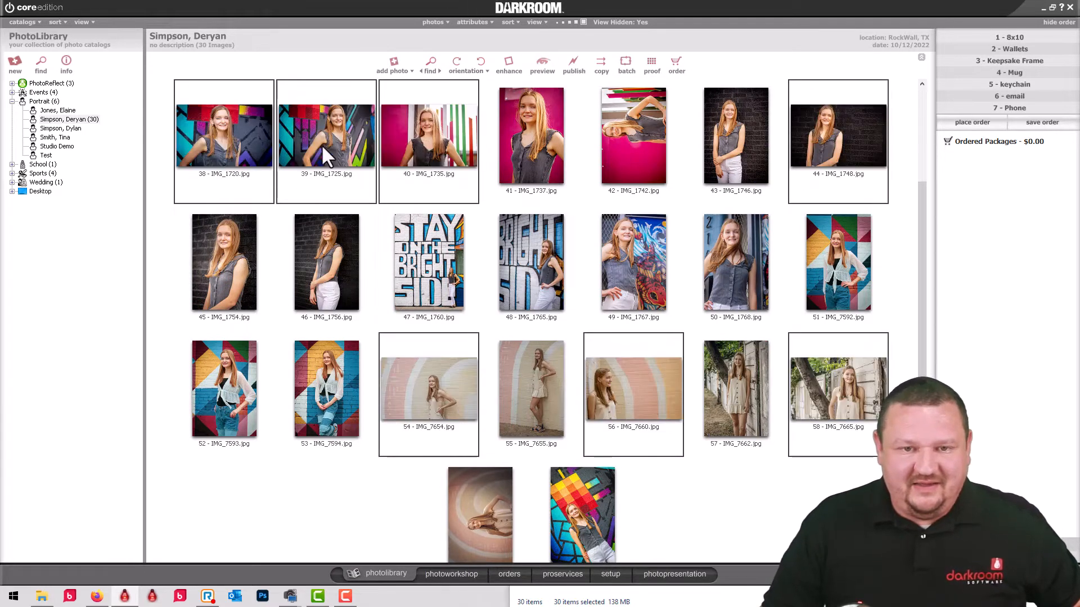
# Rotate the remaining sideways photos IMG_7668 and IMG_1742 upright, one at a time.
pyautogui.click(370, 500)
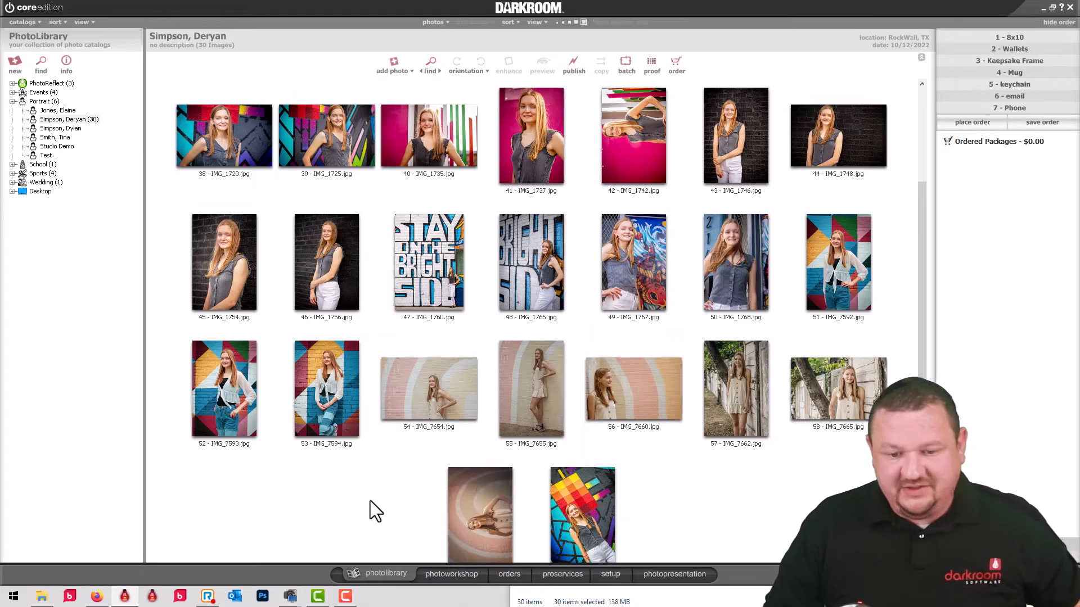
pyautogui.keyDown('alt'); pyautogui.click(452, 521); pyautogui.keyUp('alt')
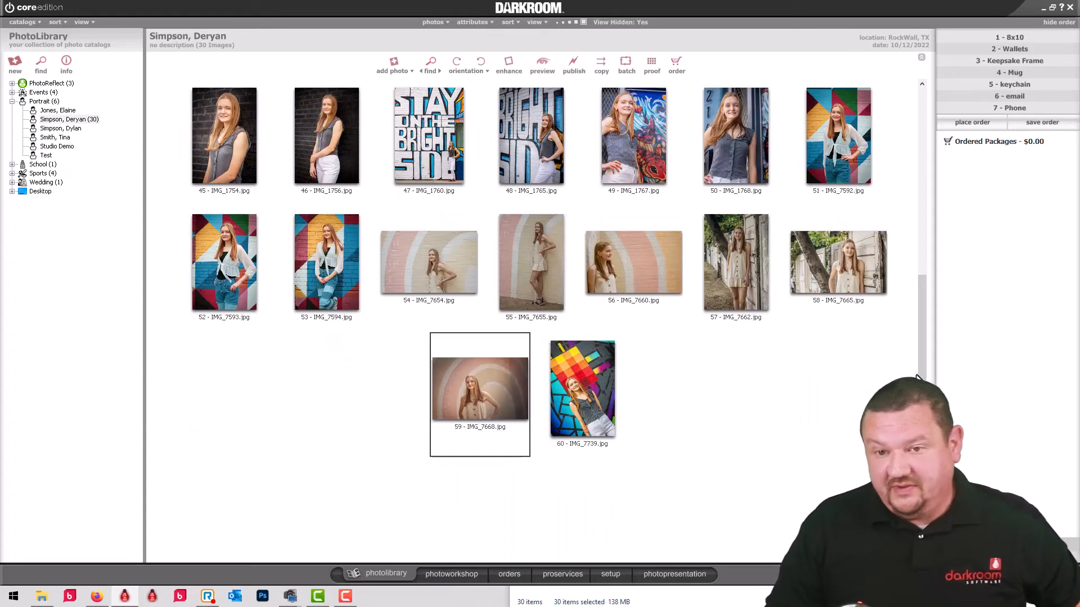
pyautogui.moveTo(923, 284); pyautogui.dragTo(917, 165)
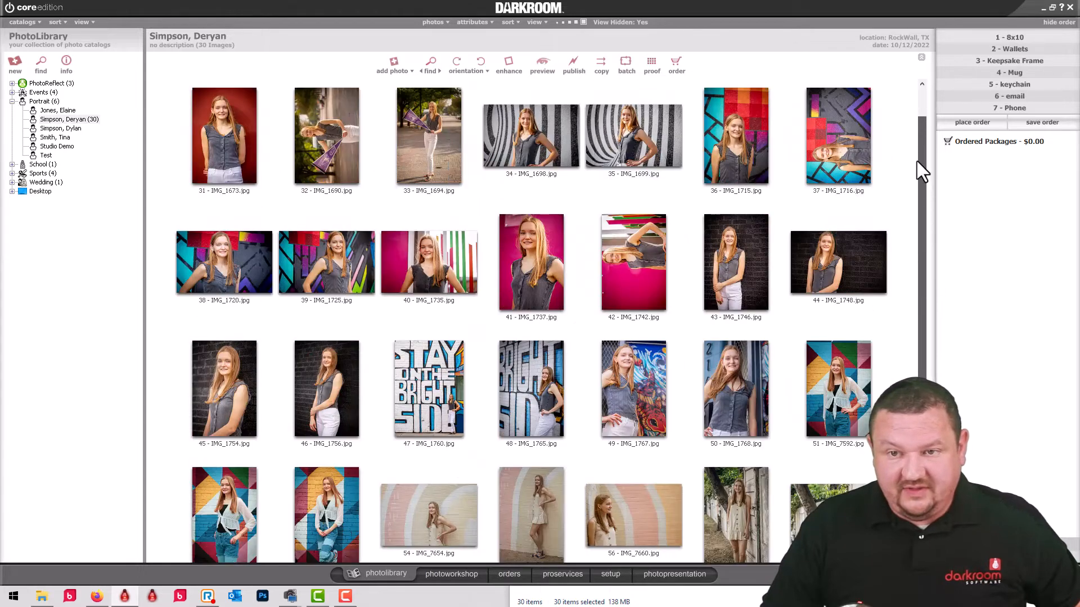
pyautogui.keyDown('alt'); pyautogui.click(602, 258); pyautogui.keyUp('alt')
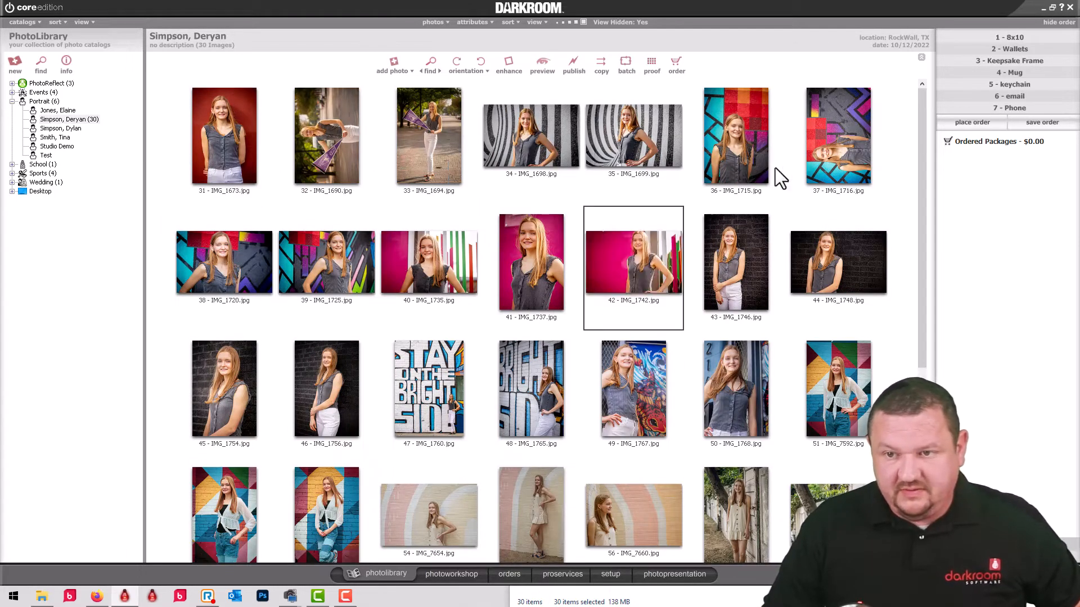
# Rotate photos IMG_1716 and IMG_1690 upright, and publish the selected photos of the catalog.
pyautogui.keyDown('alt'); pyautogui.click(815, 135); pyautogui.keyUp('alt')
pyautogui.keyDown('alt'); pyautogui.click(318, 145); pyautogui.keyUp('alt')
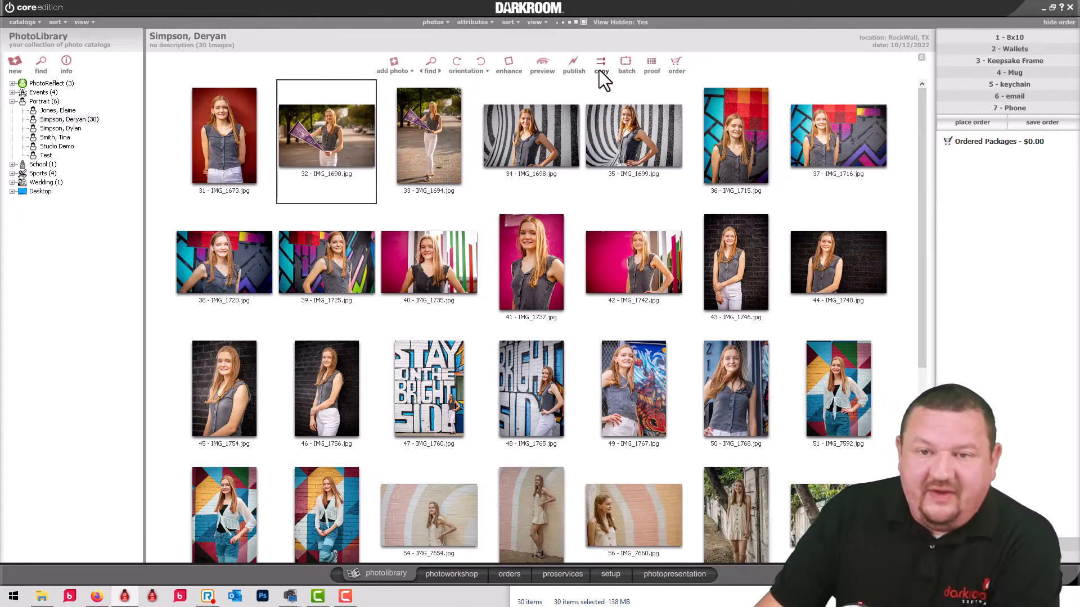
pyautogui.click(574, 66)
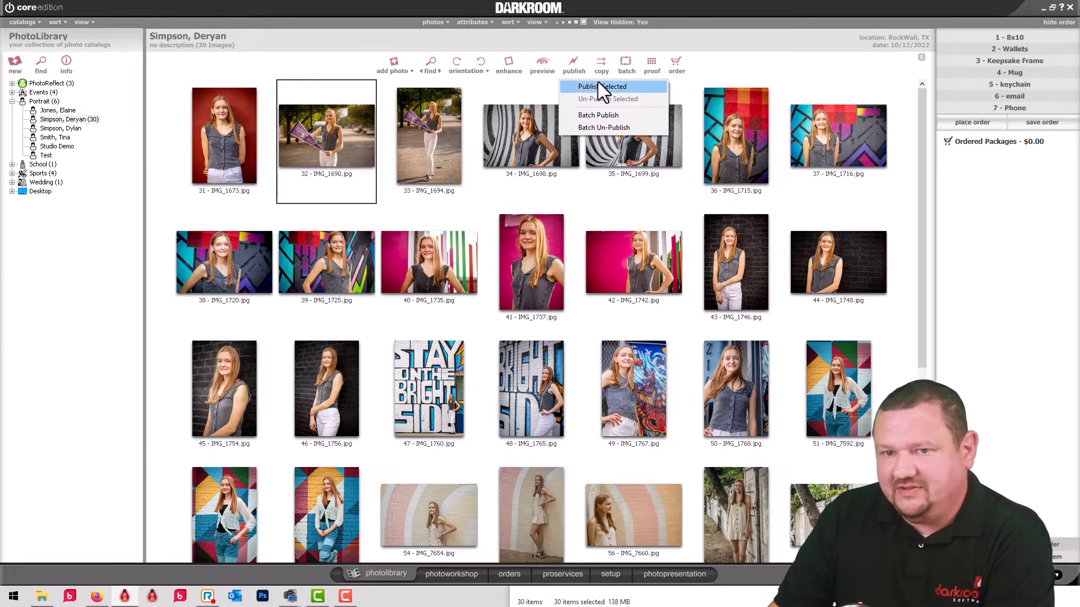
pyautogui.click(632, 87)
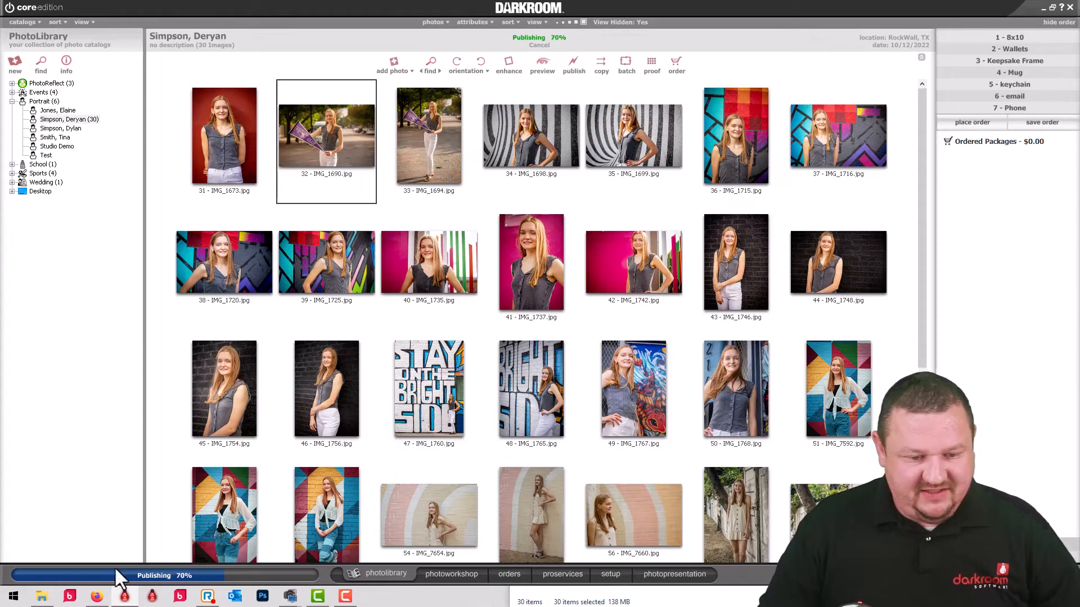
# Switch to Firefox, go to the Purchase Prints store under Find Photos on wise.photo, and open the client's published gallery.
pyautogui.moveTo(97, 601)
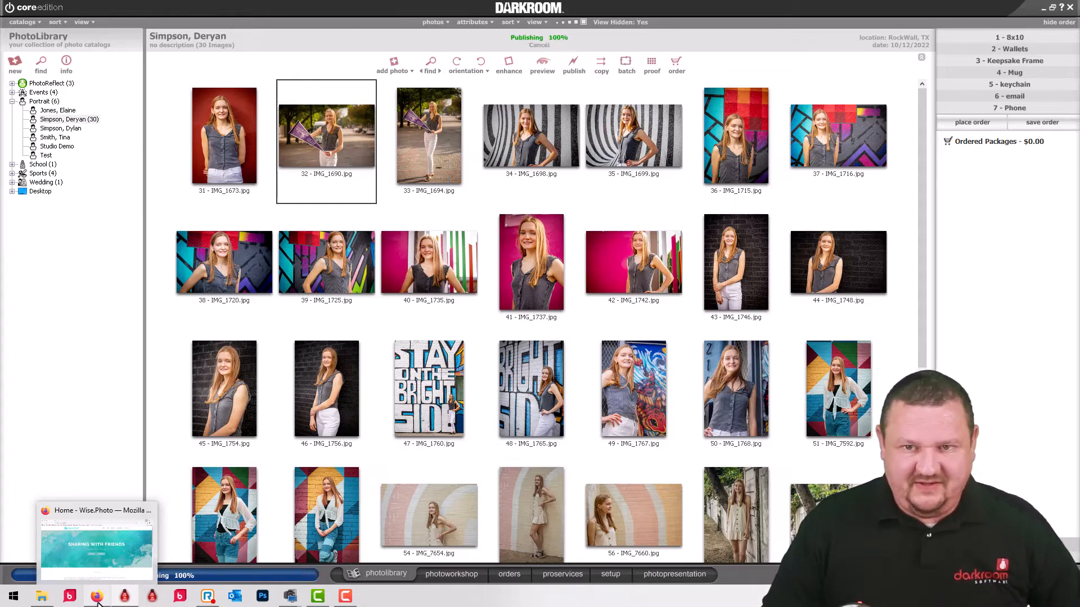
pyautogui.click(98, 602)
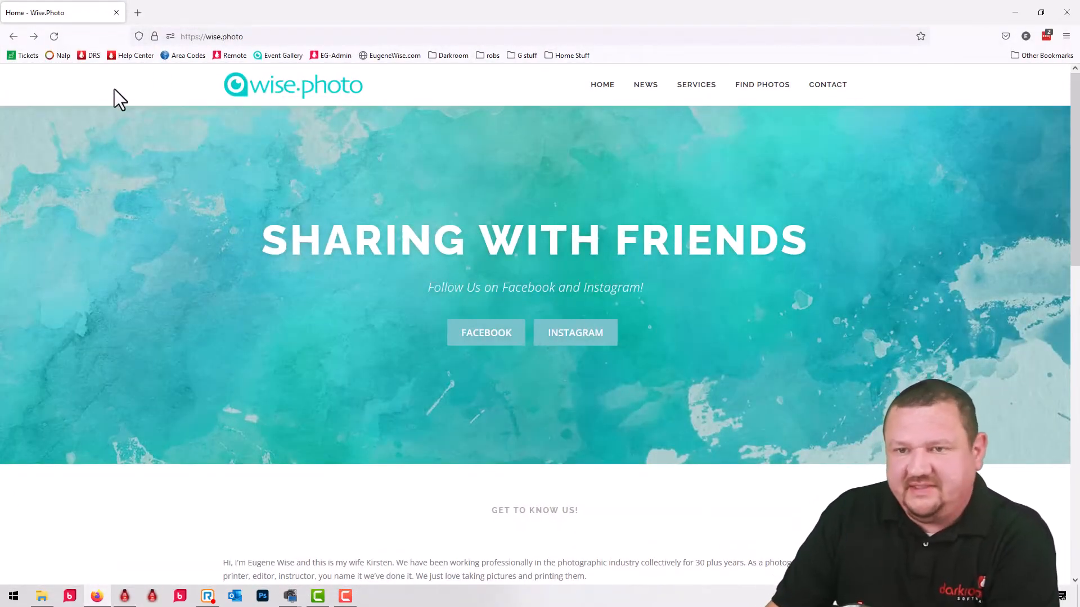
pyautogui.moveTo(684, 113)
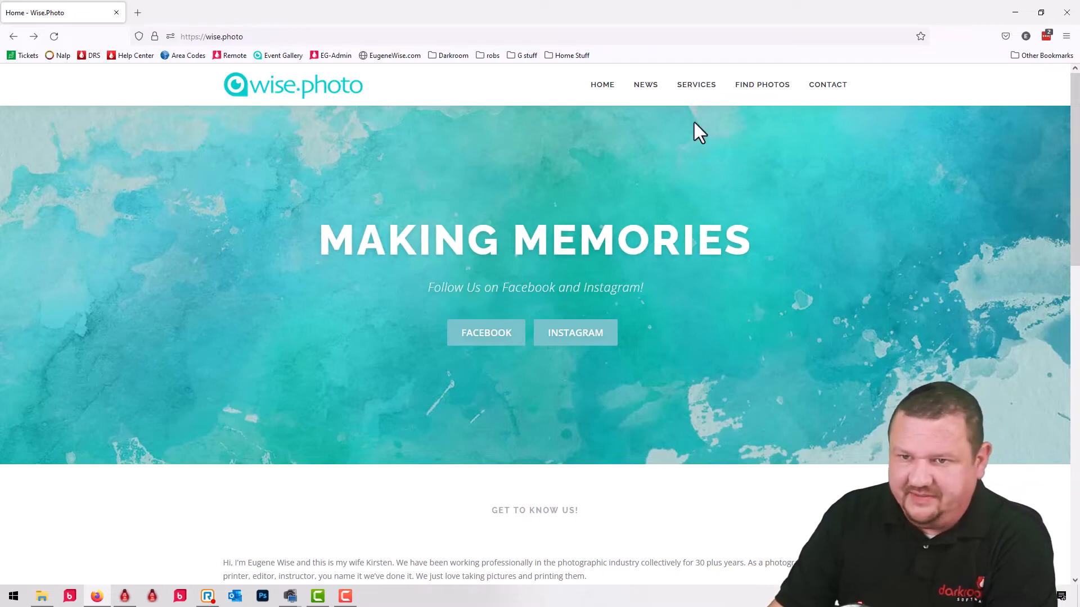
pyautogui.moveTo(767, 85)
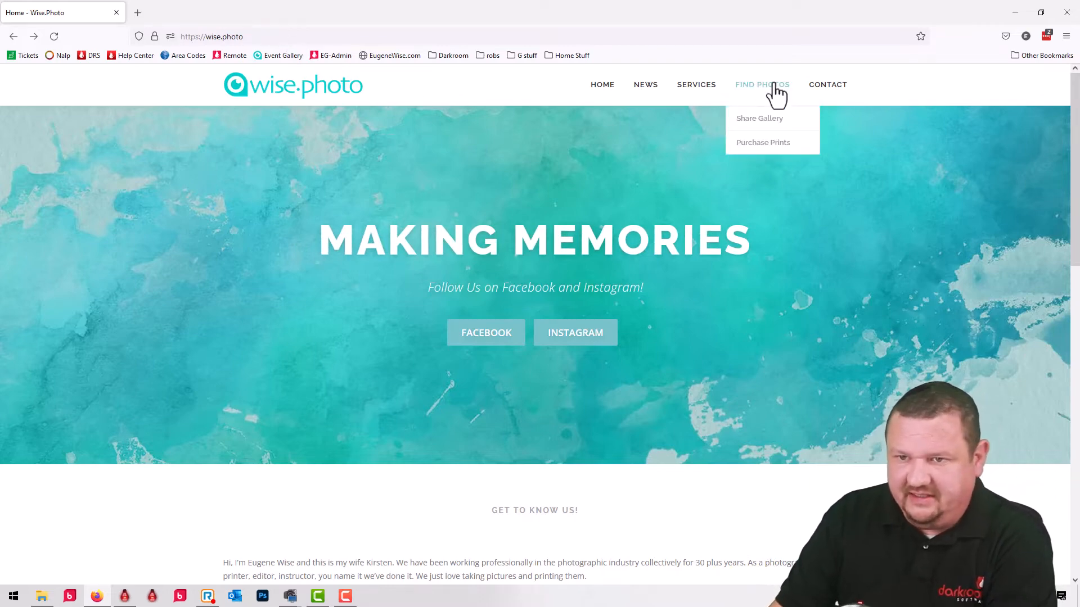
pyautogui.click(771, 145)
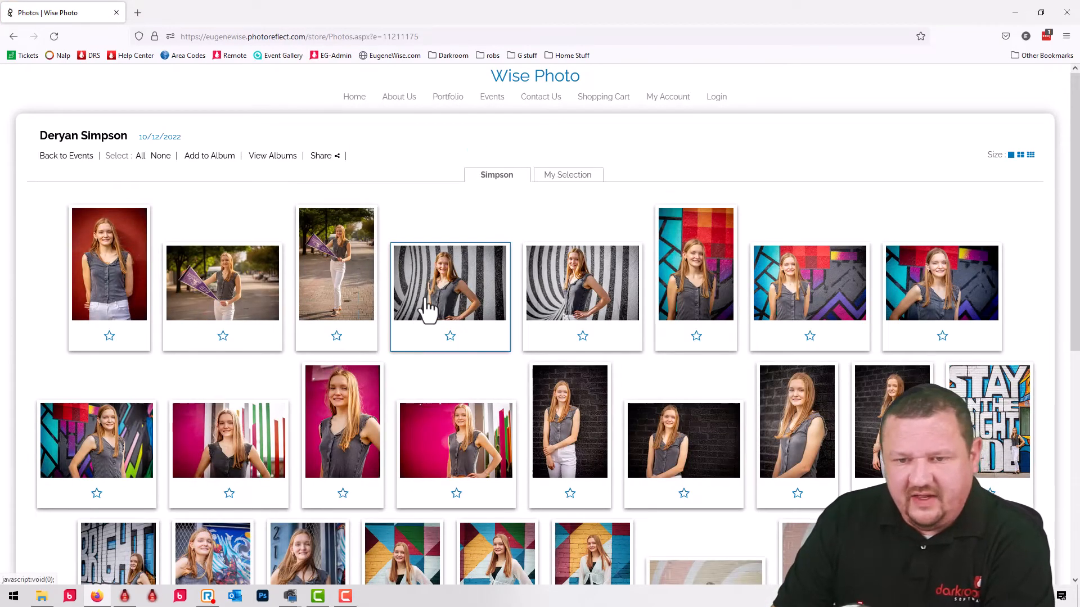
# Add one 8x10 Metal Print of IMG_1742 and two 4x6 prints of IMG_1699 to the cart, and open the cart.
pyautogui.click(462, 436)
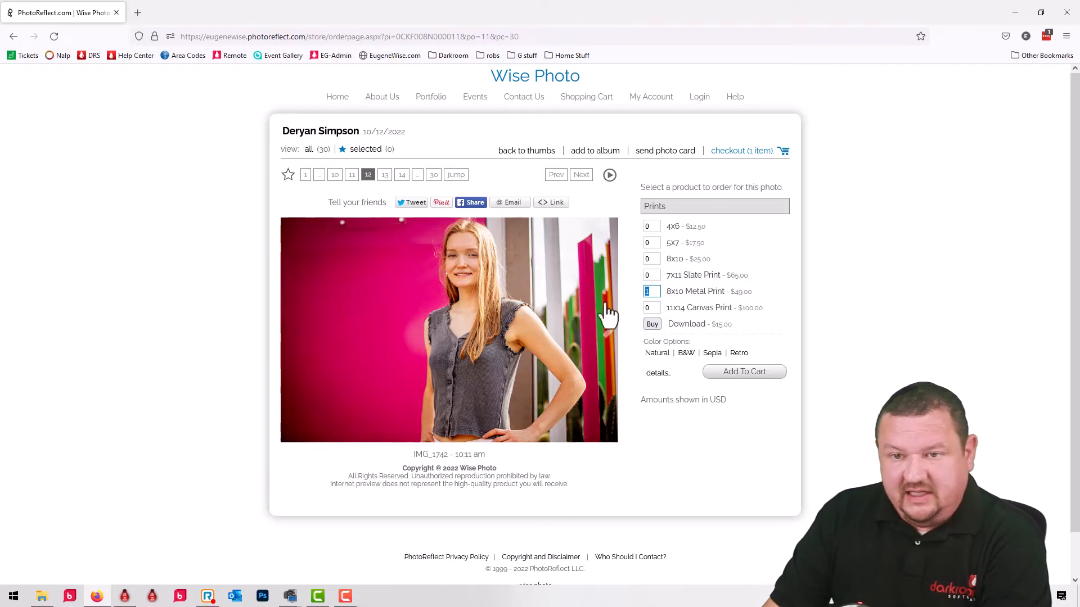
pyautogui.click(741, 372)
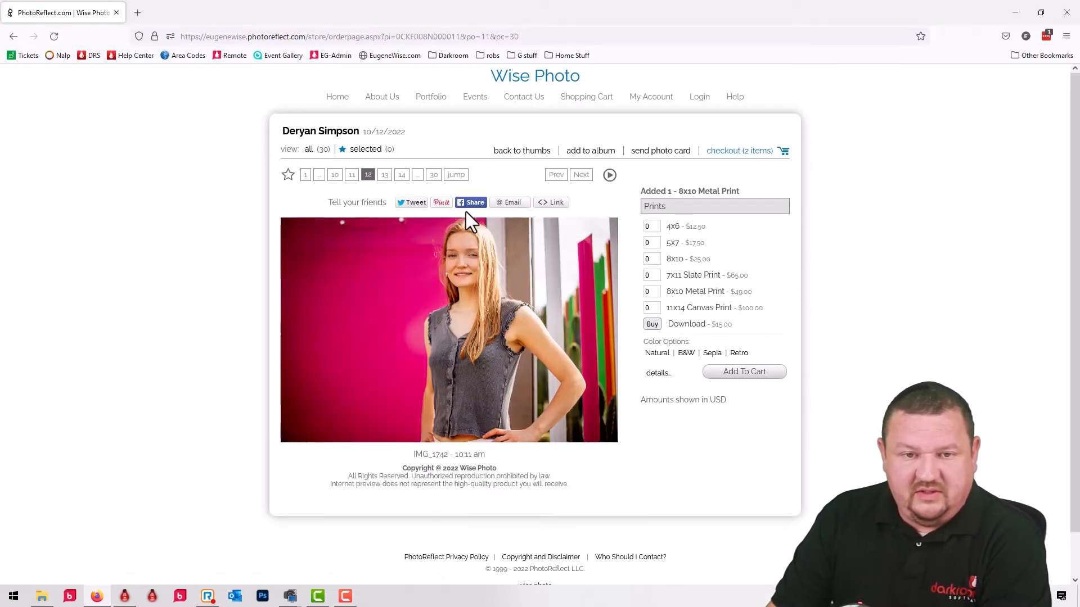
pyautogui.click(334, 177)
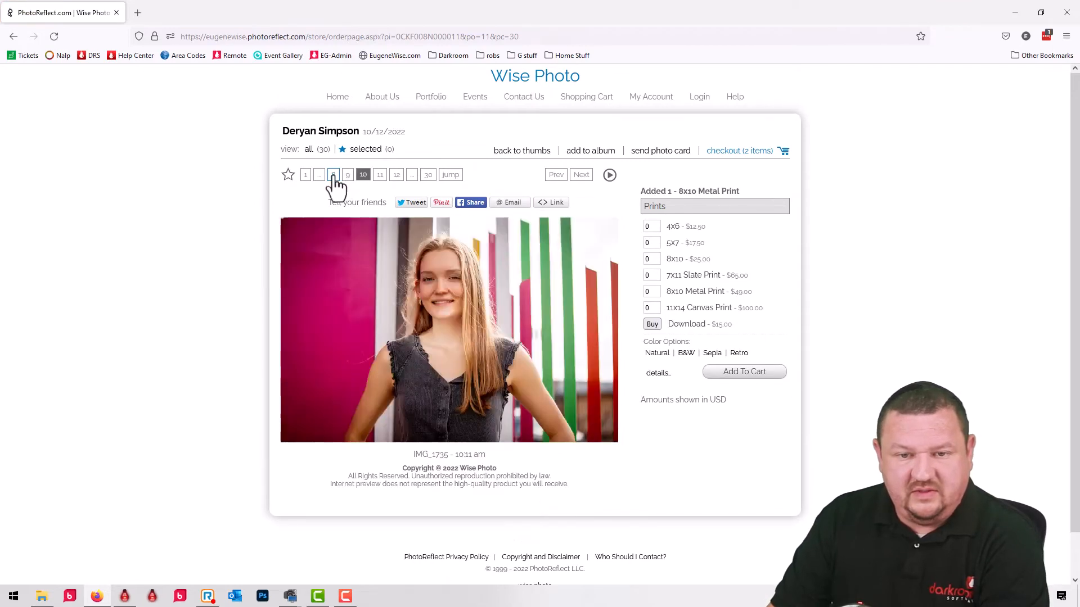
pyautogui.click(320, 177)
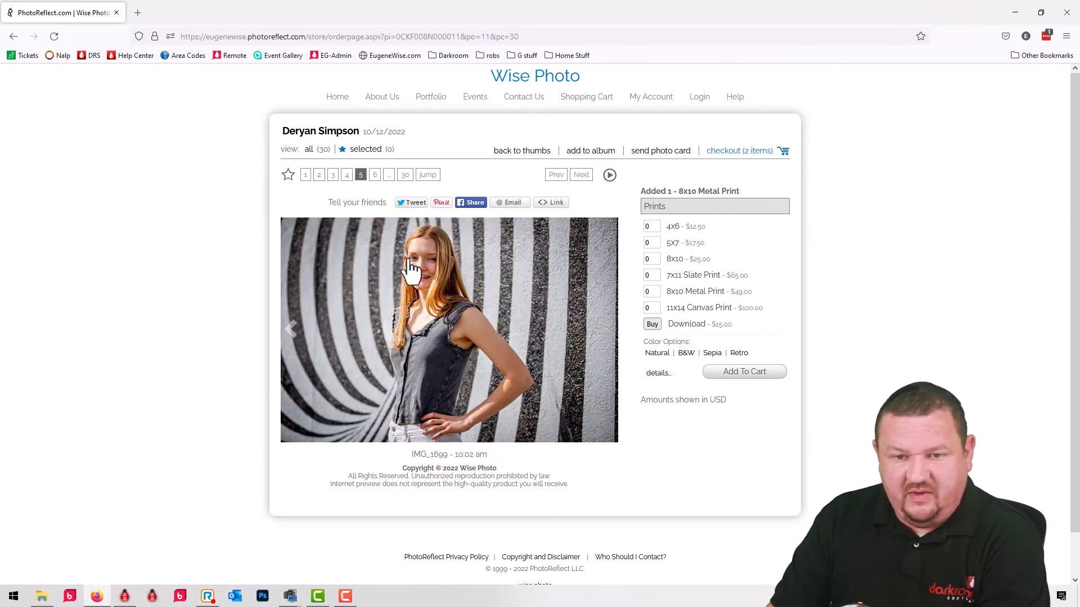
pyautogui.click(652, 226)
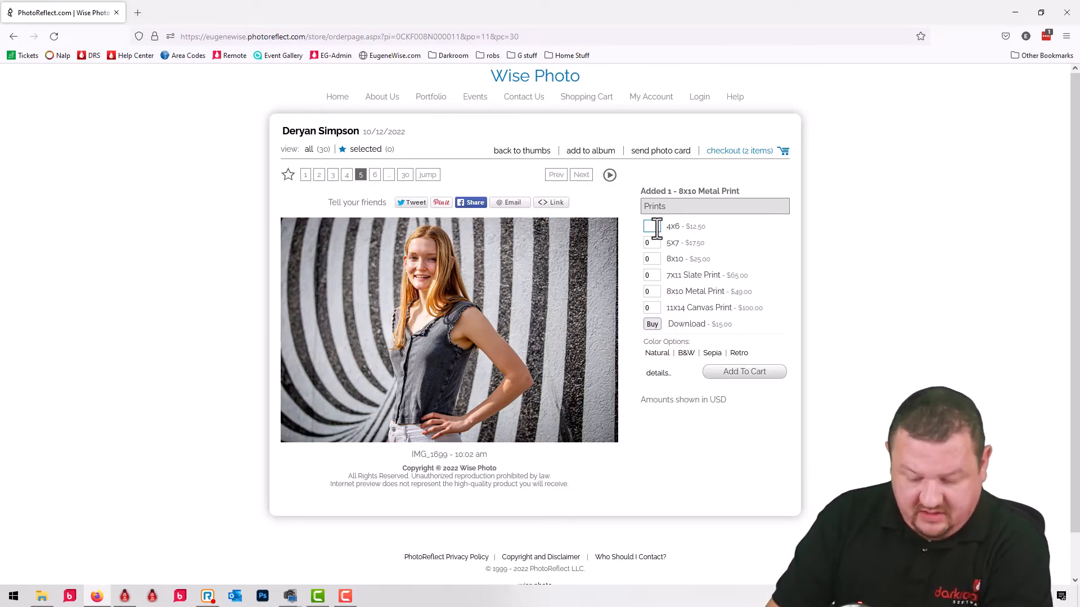
pyautogui.click(758, 372)
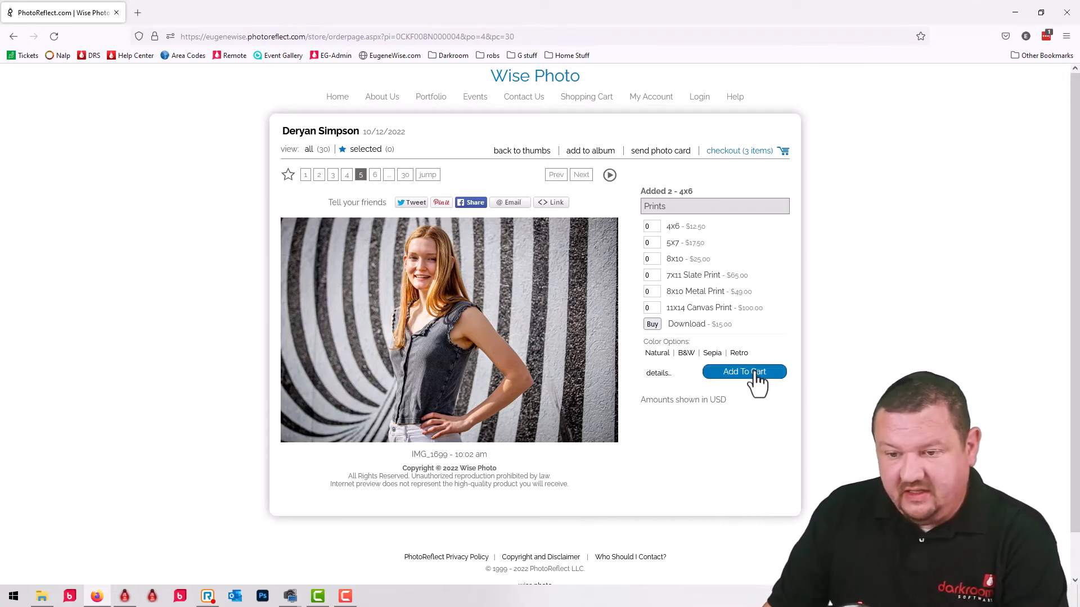
pyautogui.click(763, 157)
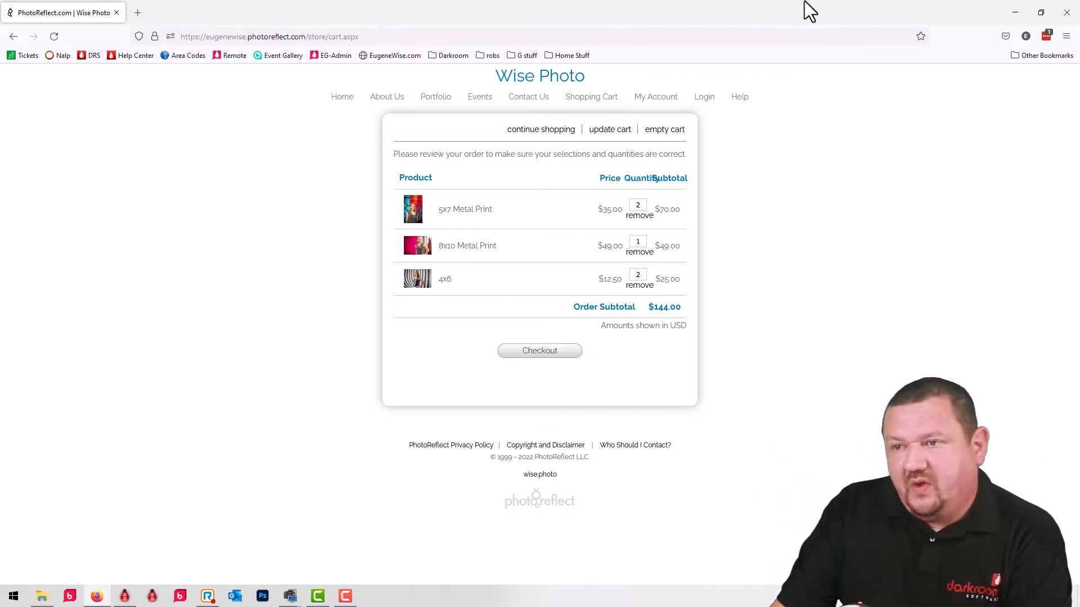
# Switch back to Darkroom and save an order for one 8x10 each of photos IMG_1765 and IMG_7655.
pyautogui.click(1015, 13)
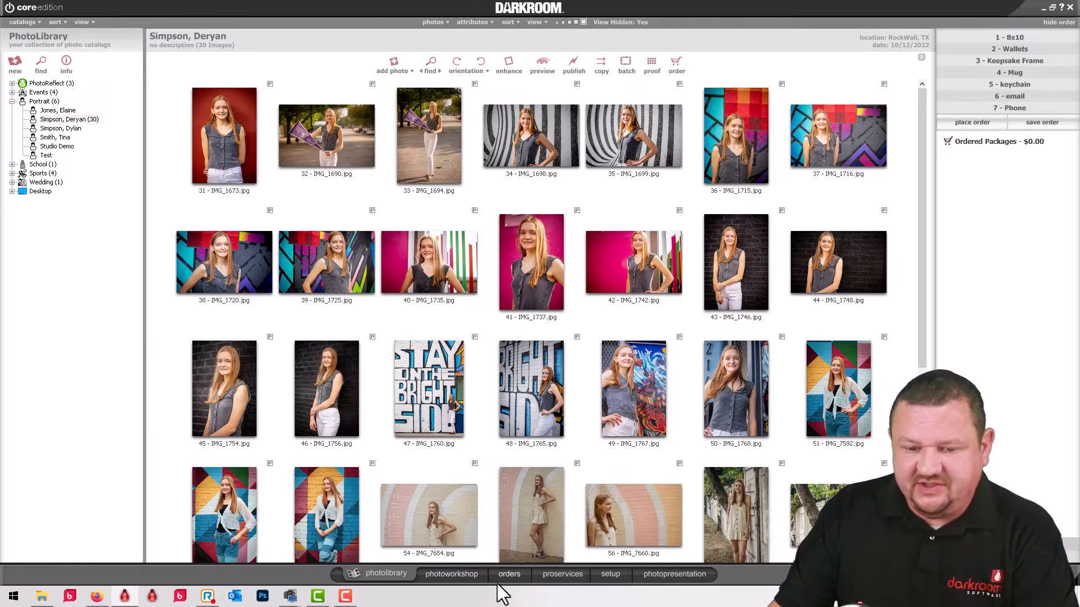
pyautogui.keyDown('ctrl'); pyautogui.click(541, 463); pyautogui.keyUp('ctrl')
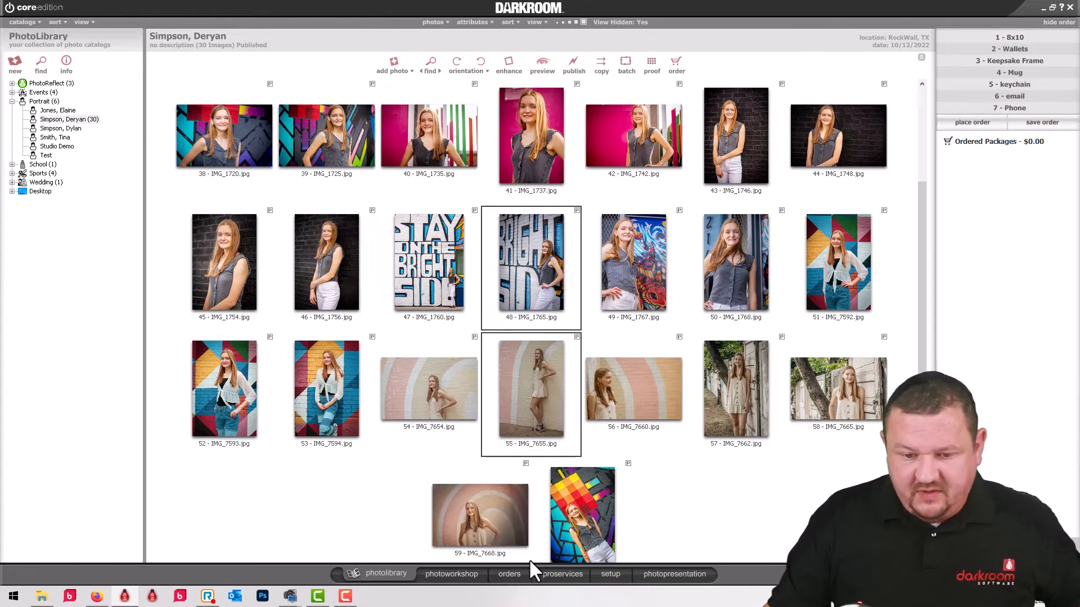
# Open the saved order for proofing, enlarge and reposition IMG_1765 in its 8x10 crop to frame the subject tighter, and finish proofing.
pyautogui.click(505, 574)
pyautogui.click(184, 52)
pyautogui.doubleClick(184, 52)
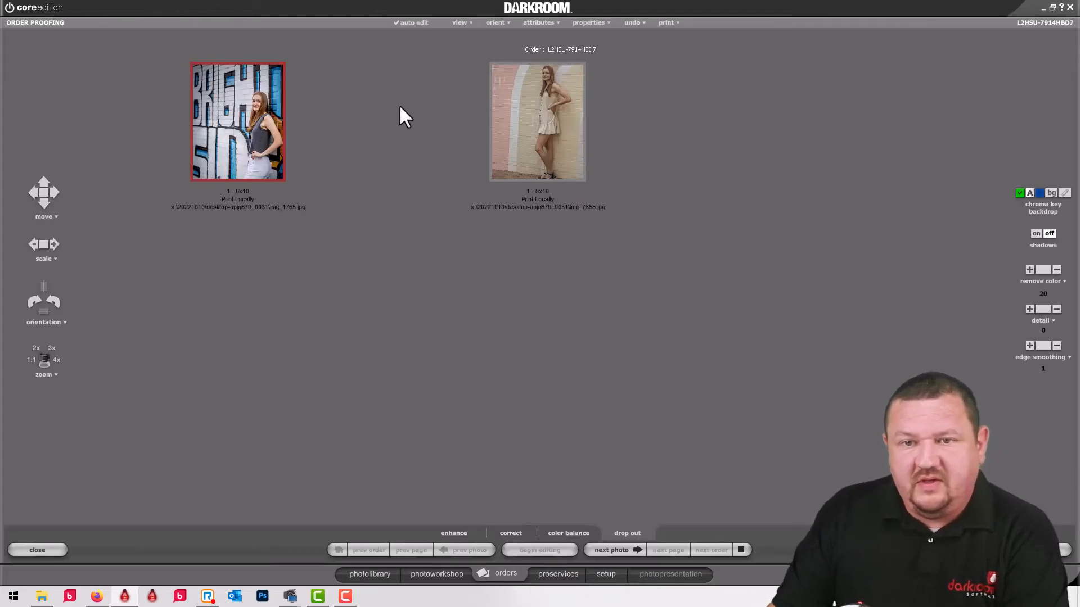
pyautogui.click(534, 101)
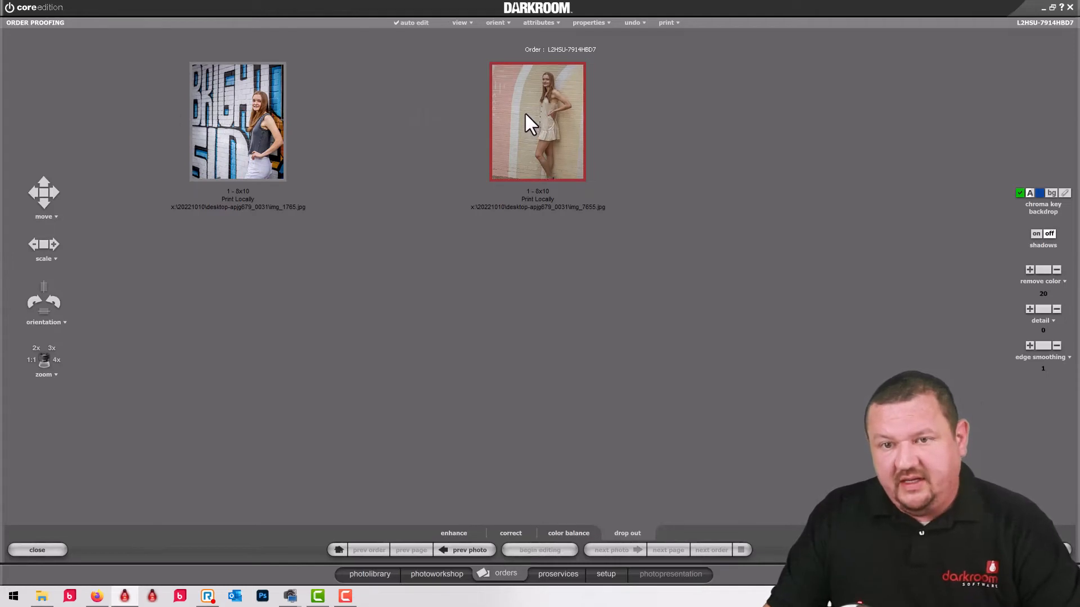
pyautogui.click(251, 119)
pyautogui.moveTo(251, 120); pyautogui.dragTo(227, 111)
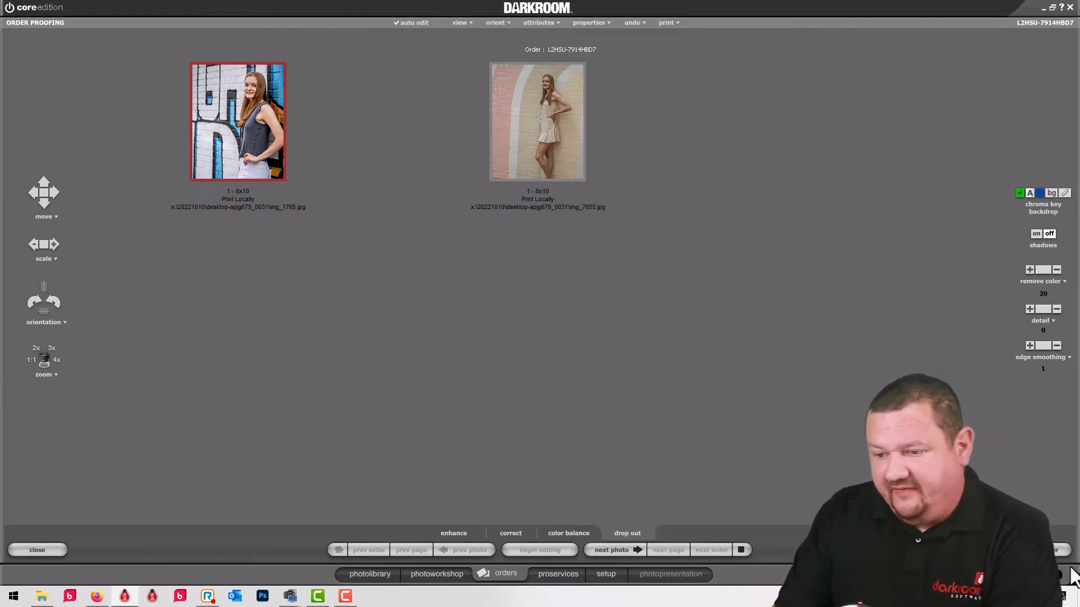
pyautogui.click(1059, 548)
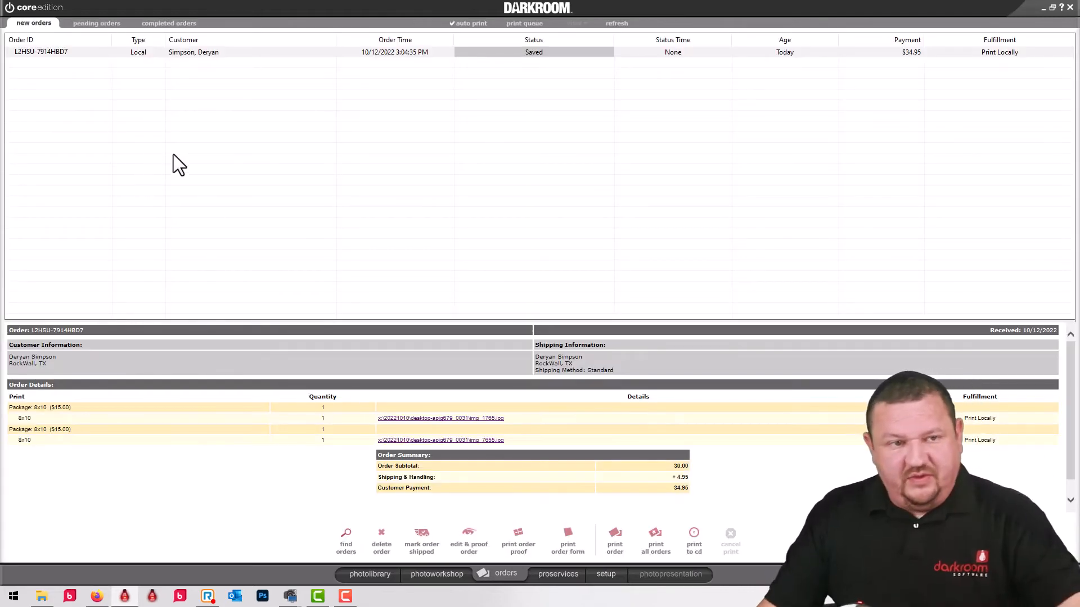